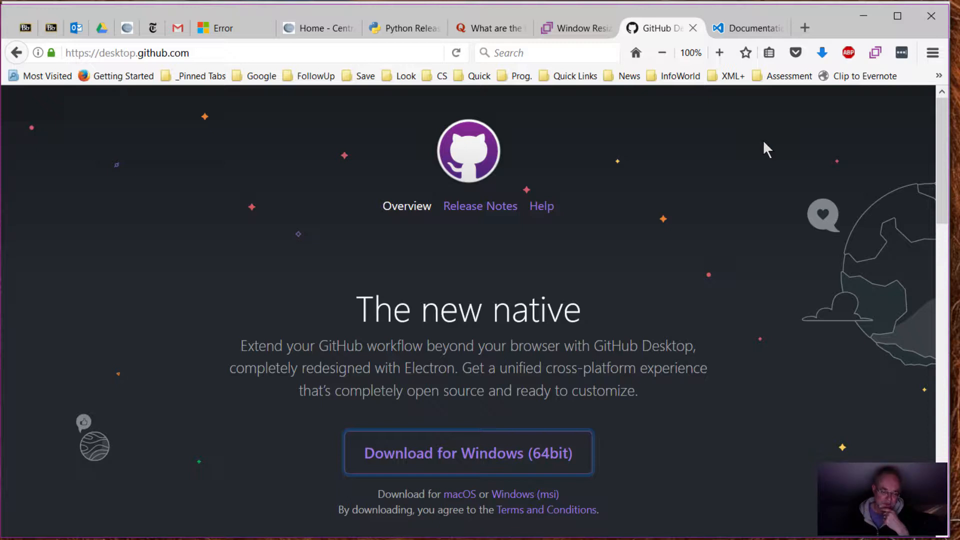
Run GitHubDesktopSetup.exe from Firefox's recent downloads and confirm the security warning.
{"action": "left_click", "coordinate": [822, 52]}
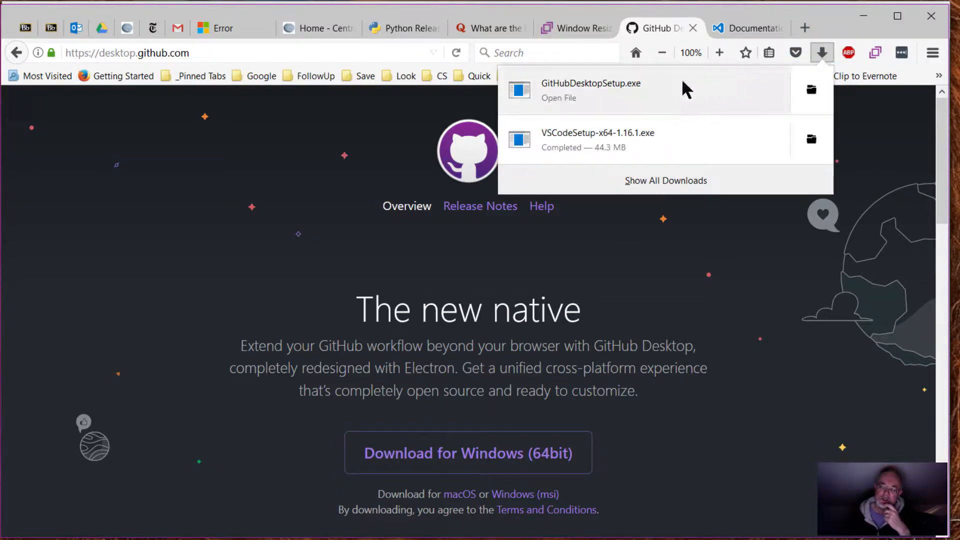
{"action": "left_click", "coordinate": [639, 89]}
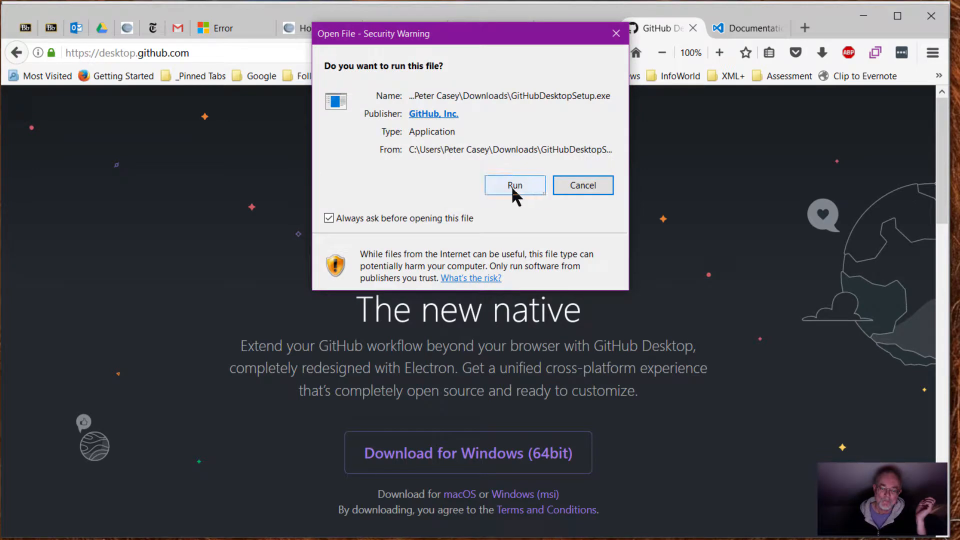
{"action": "left_click", "coordinate": [515, 188]}
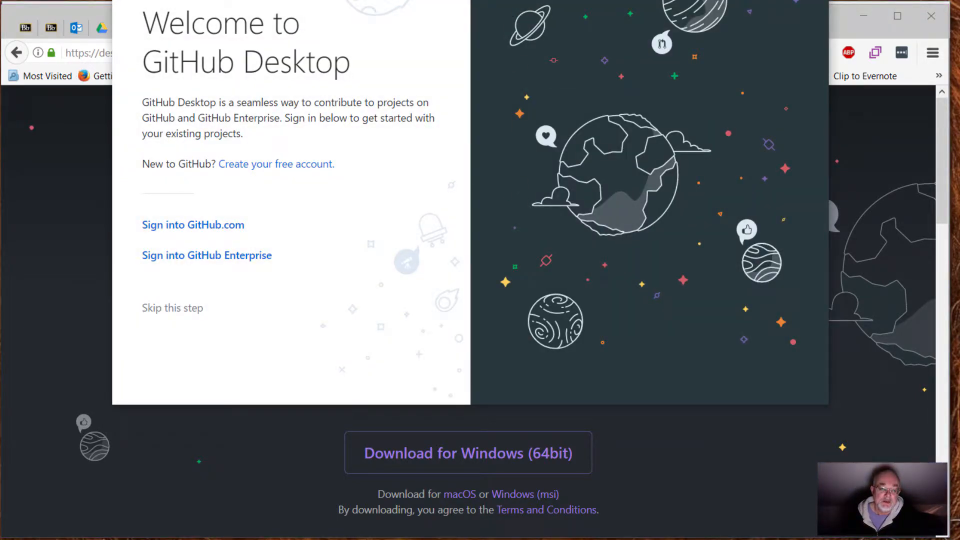
Sign in to GitHub.com with the account username and password.
{"action": "left_click_drag", "start_coordinate": [493, 0], "coordinate": [491, 20]}
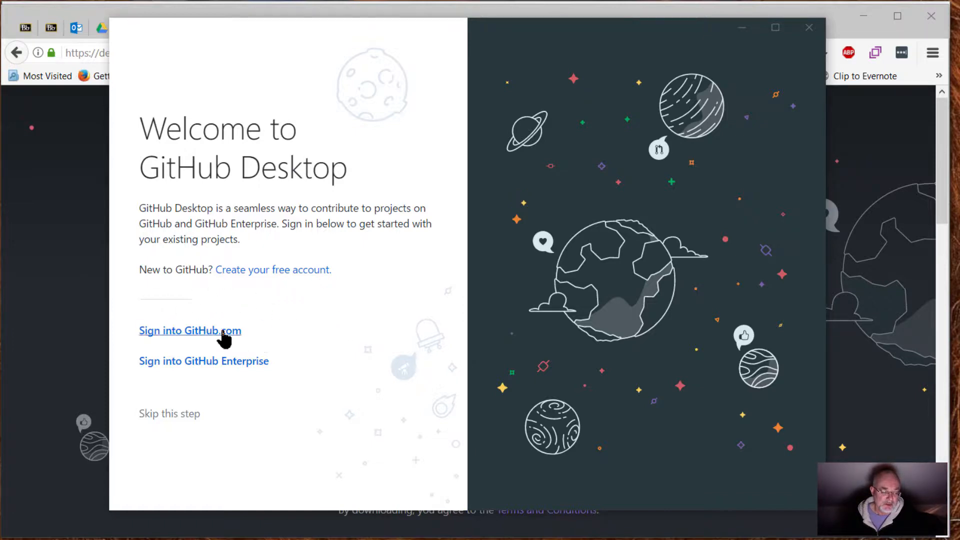
{"action": "left_click", "coordinate": [197, 331]}
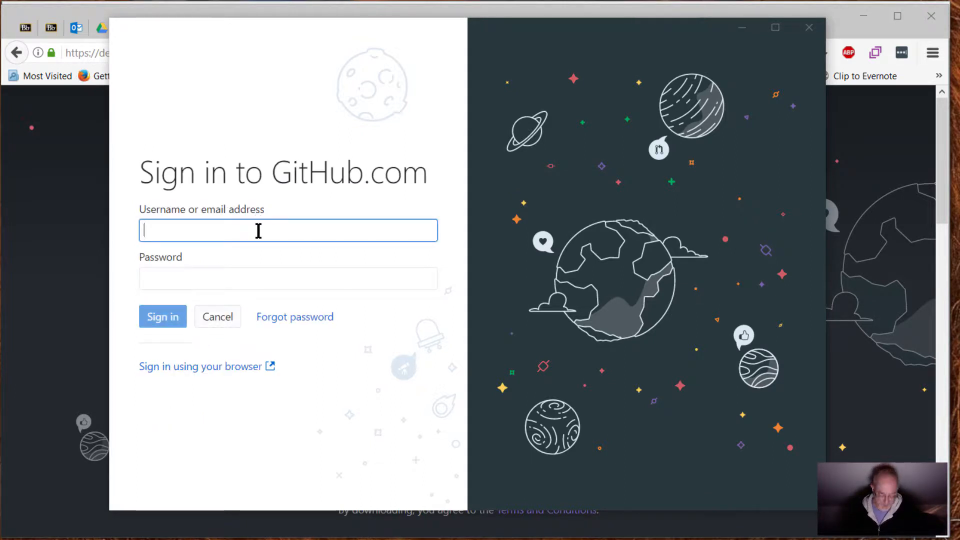
{"action": "type", "text": "peterdcae"}
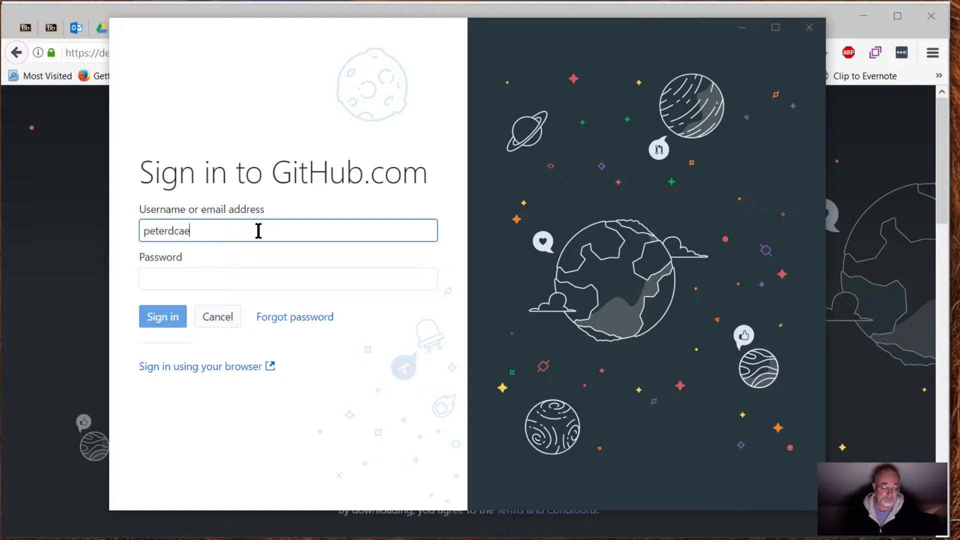
{"action": "key", "text": "BackSpace"}
{"action": "type", "text": "sey"}
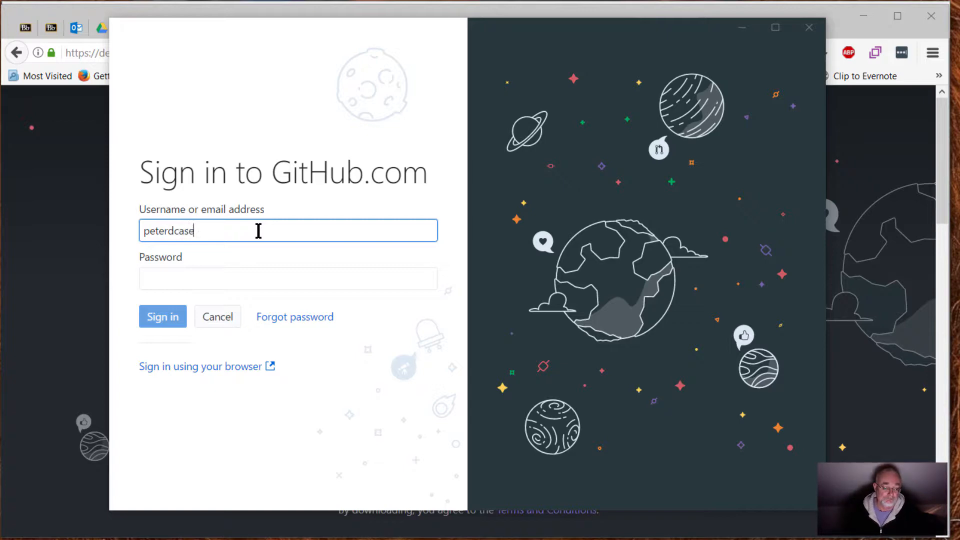
{"action": "key", "text": "Tab"}
{"action": "type", "text": "•••••"}
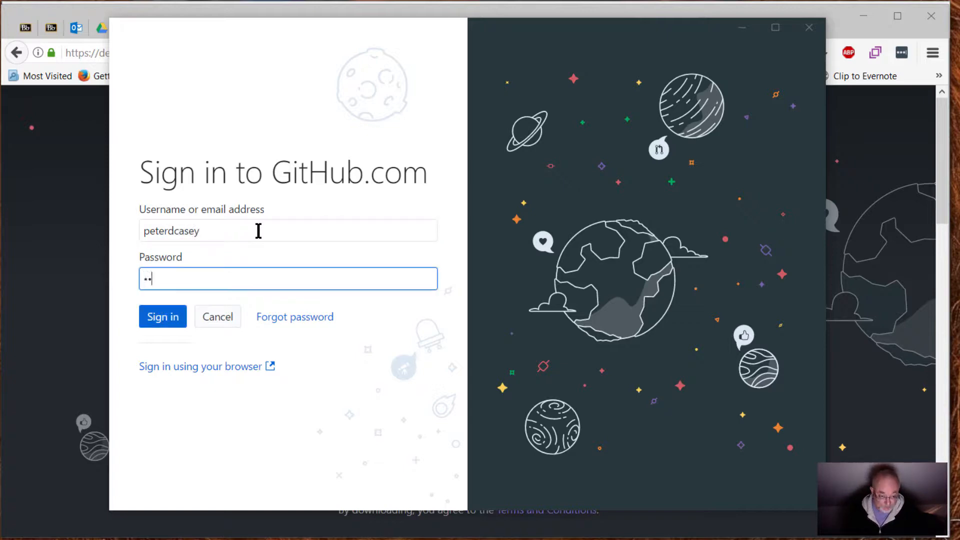
{"action": "type", "text": "••"}
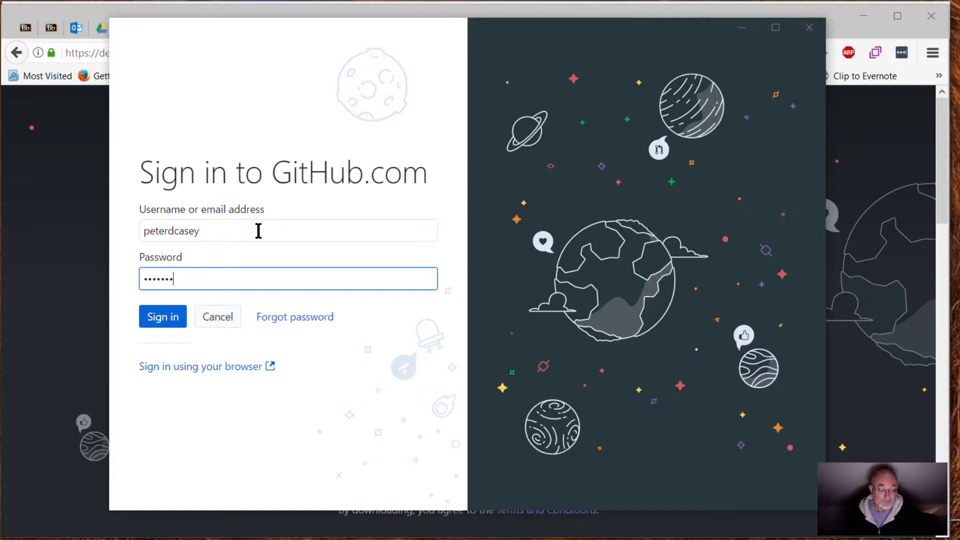
{"action": "left_click", "coordinate": [165, 316]}
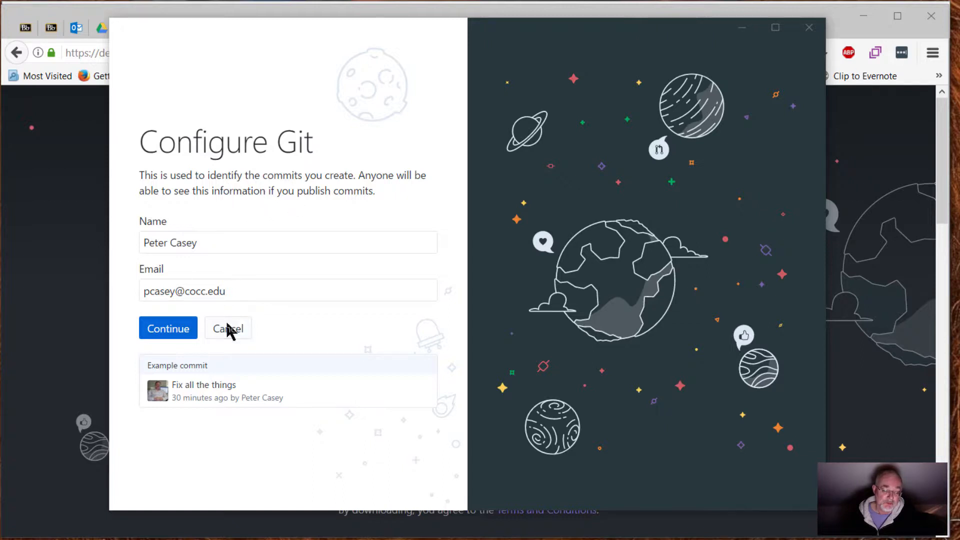
Accept the Git name and email, leave usage data unshared, and finish setup.
{"action": "left_click", "coordinate": [170, 332]}
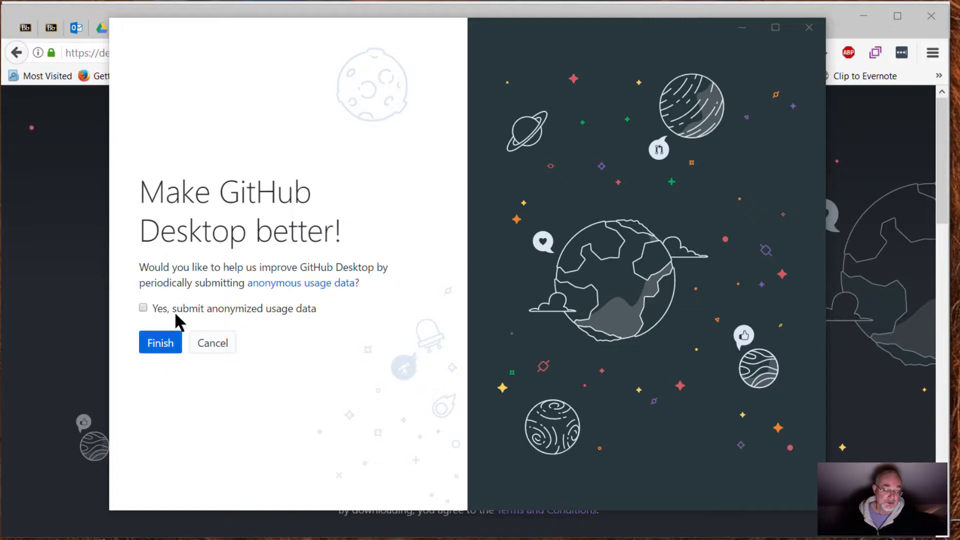
{"action": "left_click", "coordinate": [167, 342]}
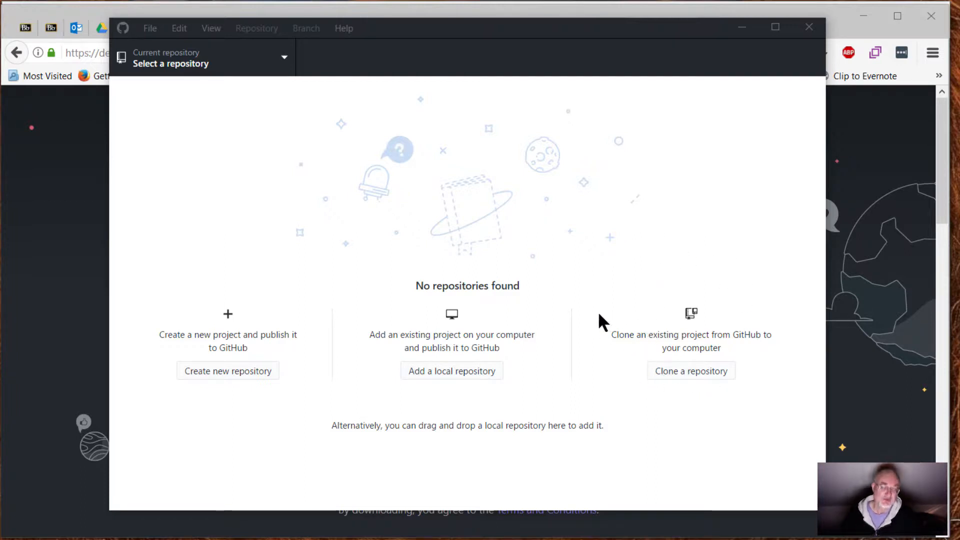
Clone the sep28 repository to the default local GitHub folder path.
{"action": "left_click", "coordinate": [694, 371]}
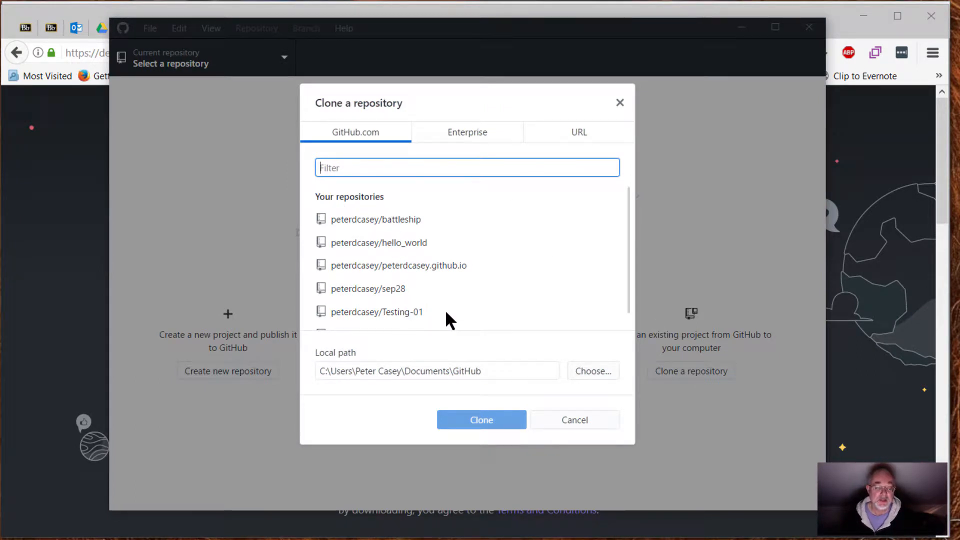
{"action": "left_click", "coordinate": [355, 293]}
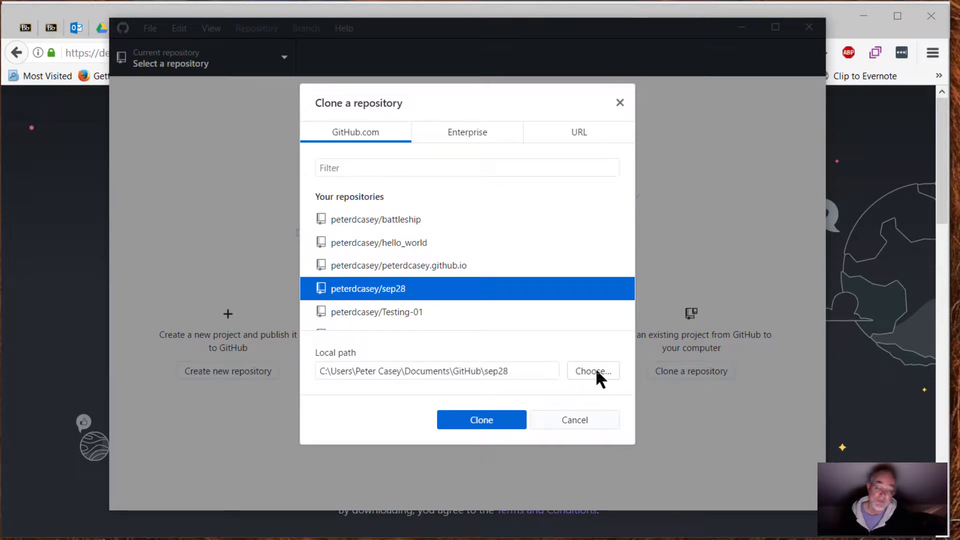
{"action": "left_click", "coordinate": [487, 422]}
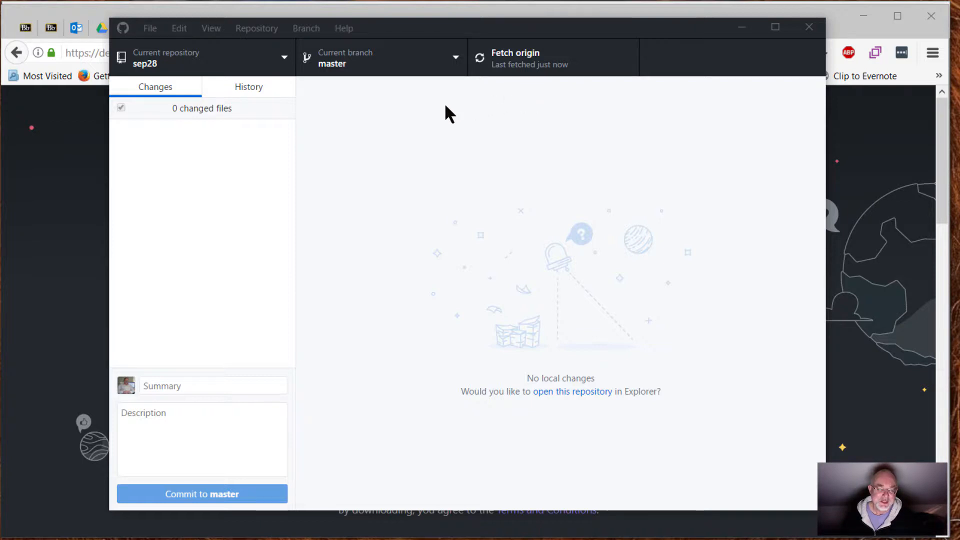
Browse the File, Edit, View, Repository, Branch and Help menus, then dismiss them.
{"action": "left_click", "coordinate": [150, 30]}
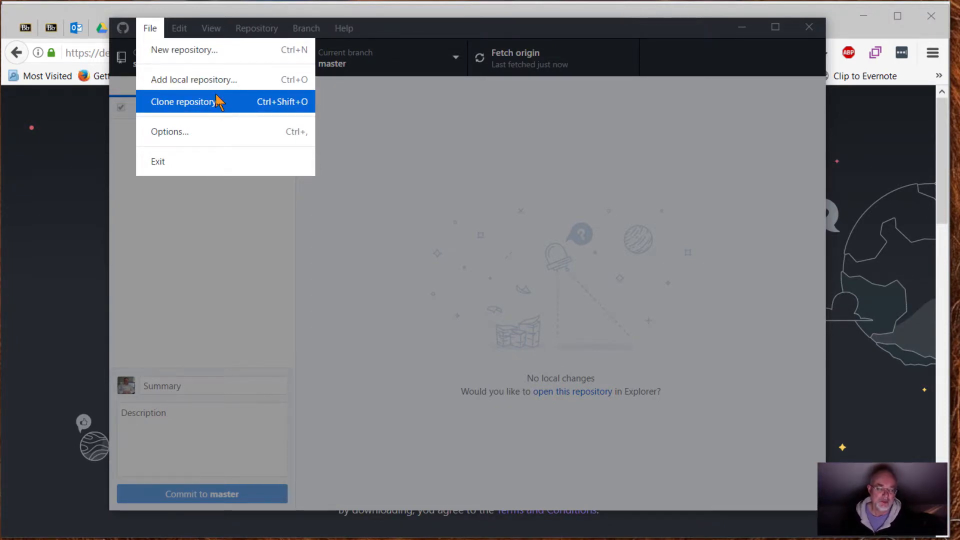
{"action": "mouse_move", "coordinate": [178, 31]}
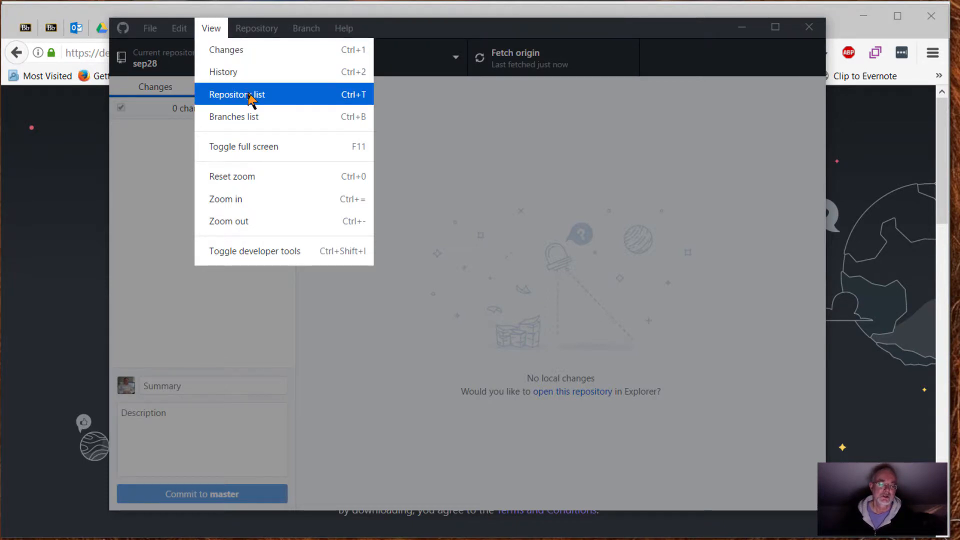
{"action": "mouse_move", "coordinate": [255, 22]}
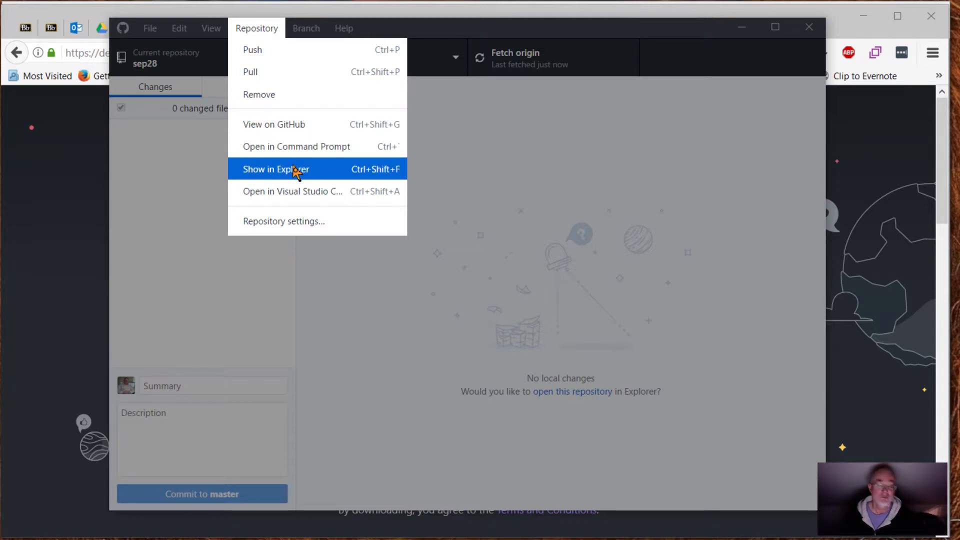
{"action": "mouse_move", "coordinate": [311, 29]}
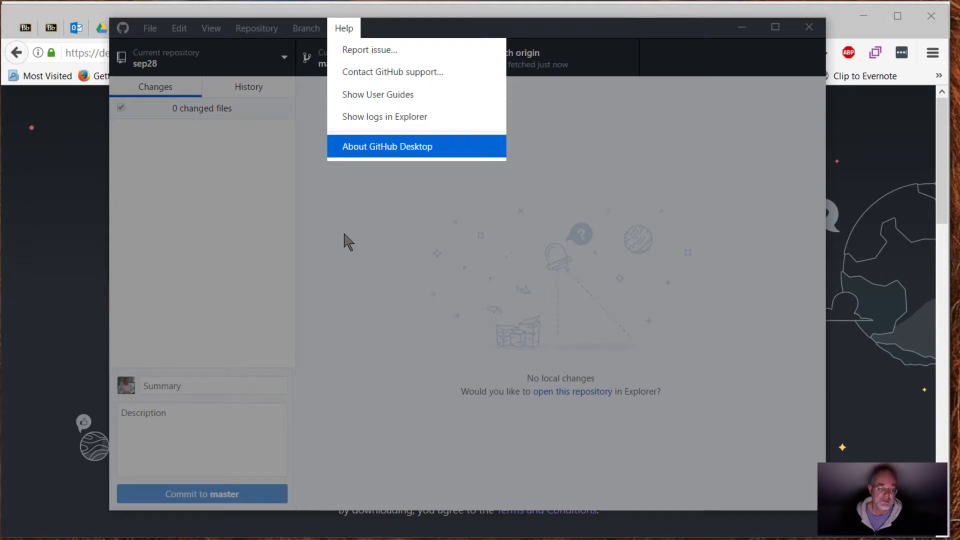
{"action": "left_click", "coordinate": [325, 265]}
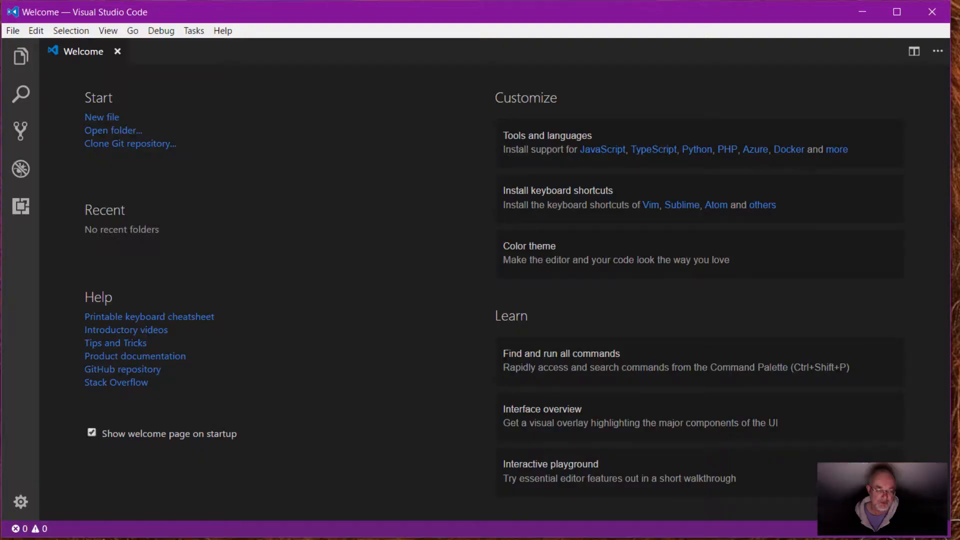
Close the Welcome page and open Settings via File > Preferences.
{"action": "left_click", "coordinate": [118, 51]}
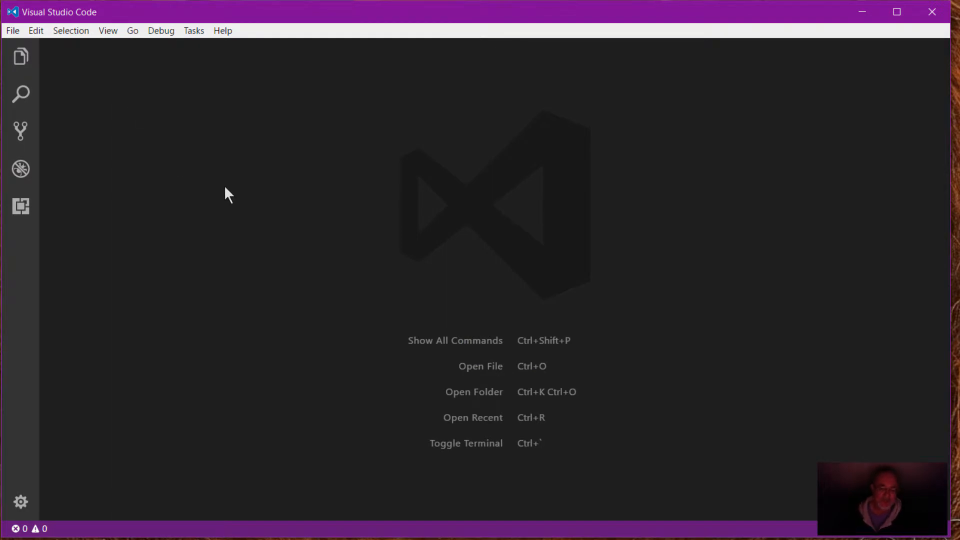
{"action": "left_click", "coordinate": [13, 31]}
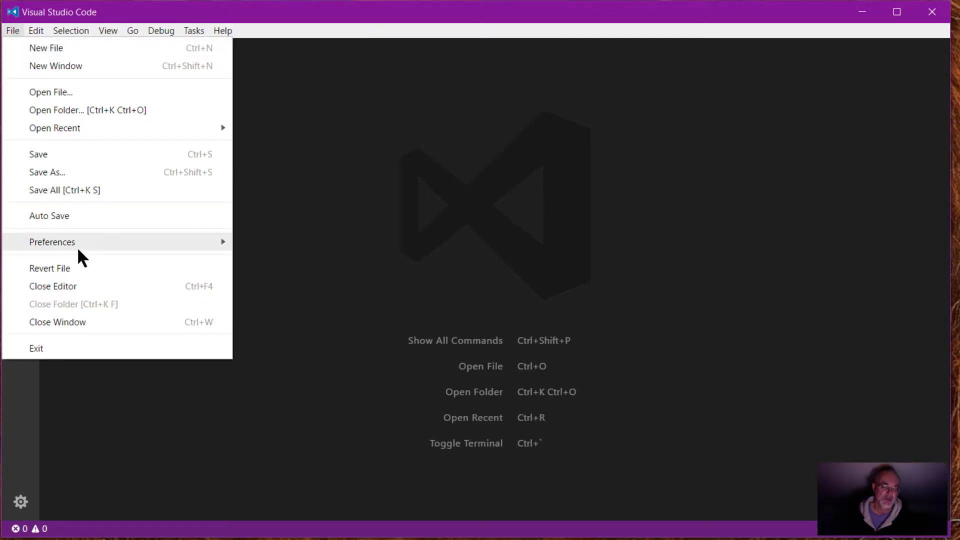
{"action": "mouse_move", "coordinate": [82, 242]}
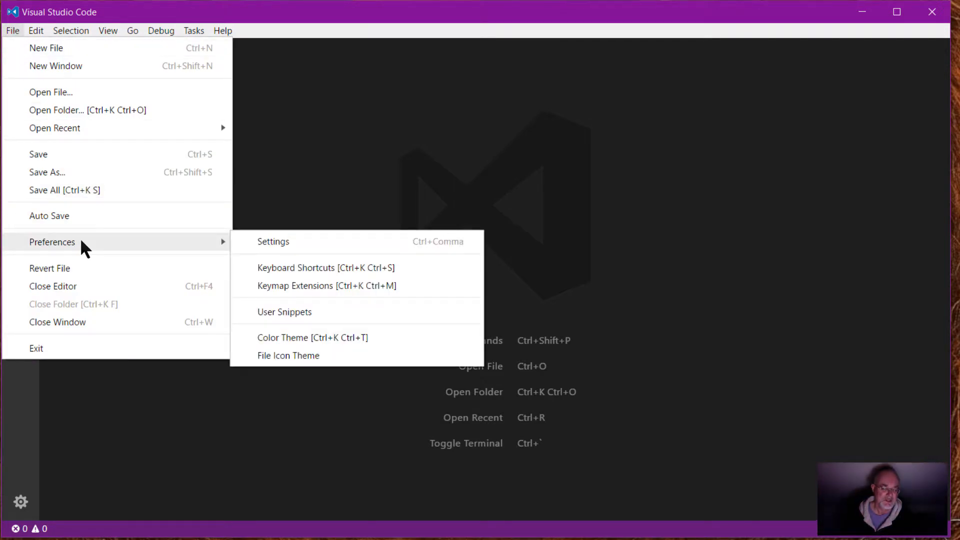
{"action": "left_click", "coordinate": [270, 242]}
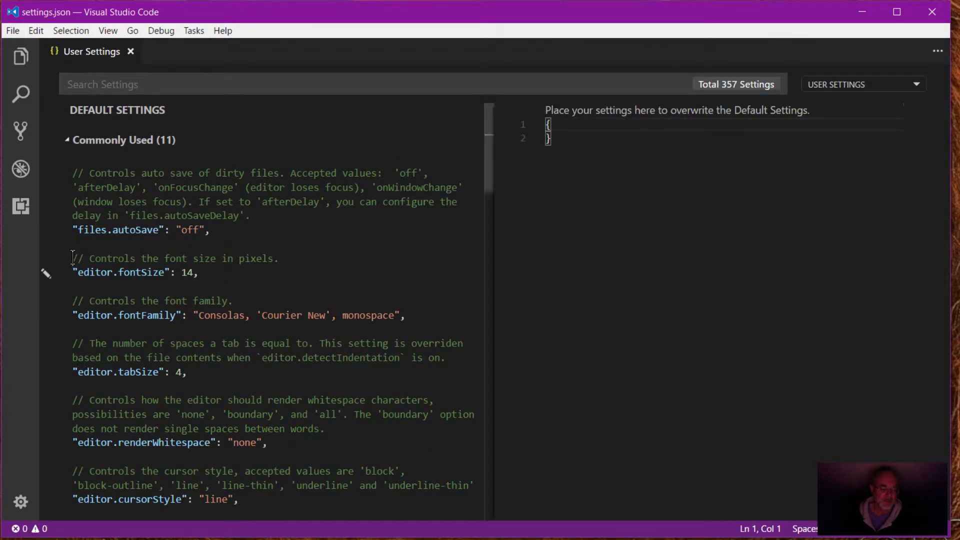
Copy the editor.fontSize 14 setting into user settings.json and save it.
{"action": "left_click_drag", "start_coordinate": [73, 258], "coordinate": [211, 272]}
{"action": "key", "text": "ctrl+c"}
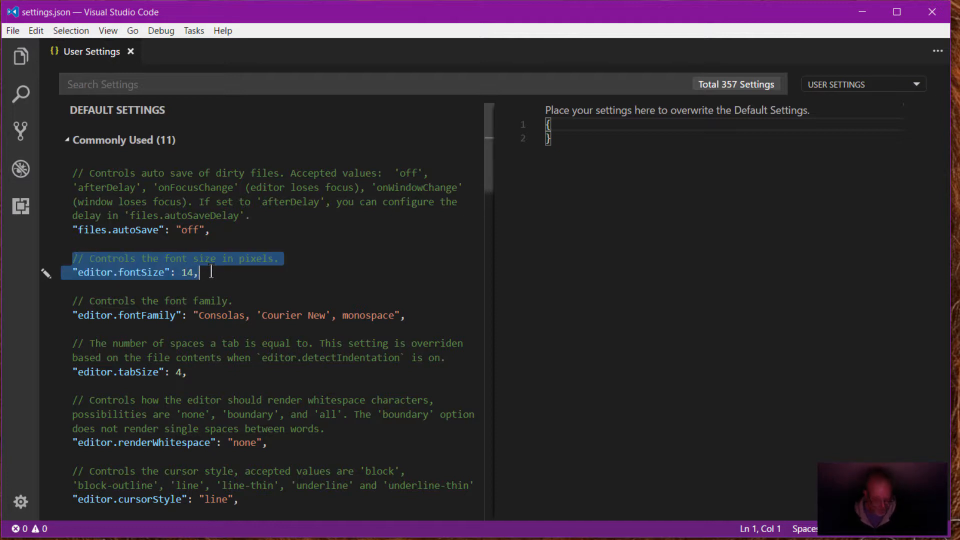
{"action": "left_click", "coordinate": [573, 123]}
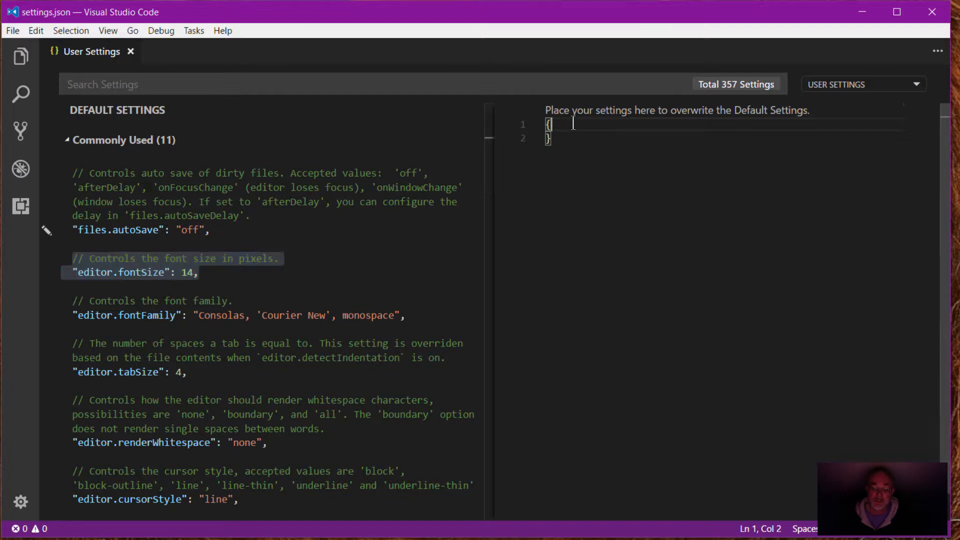
{"action": "key", "text": "Return"}
{"action": "key", "text": "ctrl+v"}
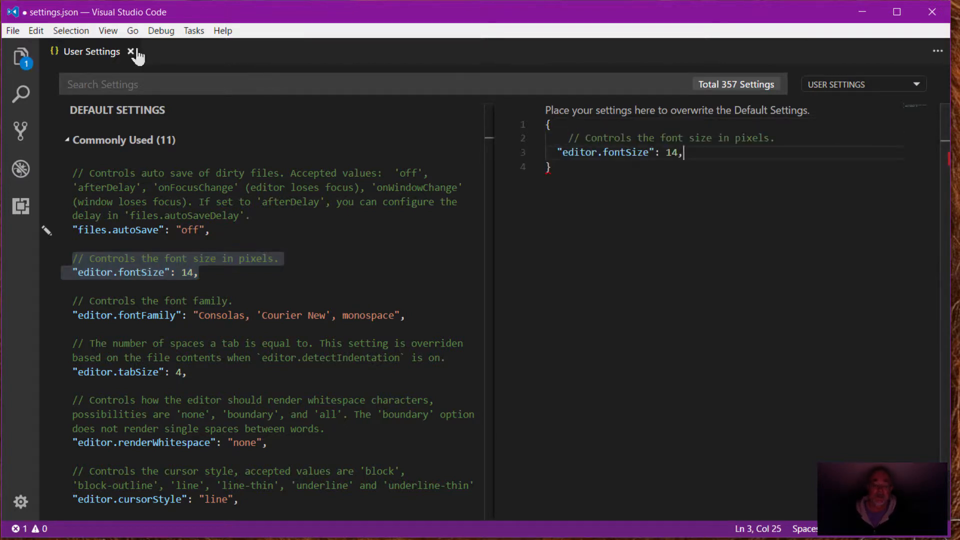
{"action": "left_click", "coordinate": [12, 30]}
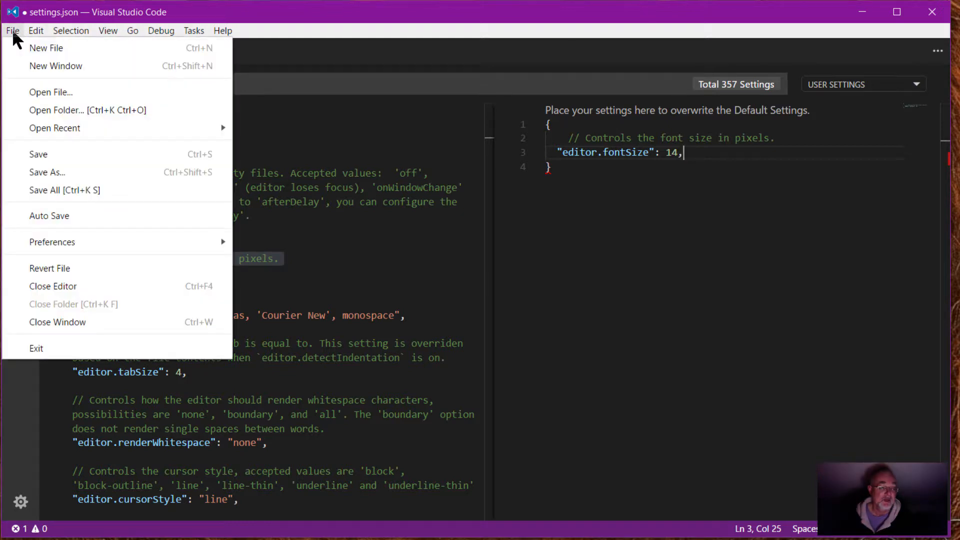
{"action": "left_click", "coordinate": [46, 156]}
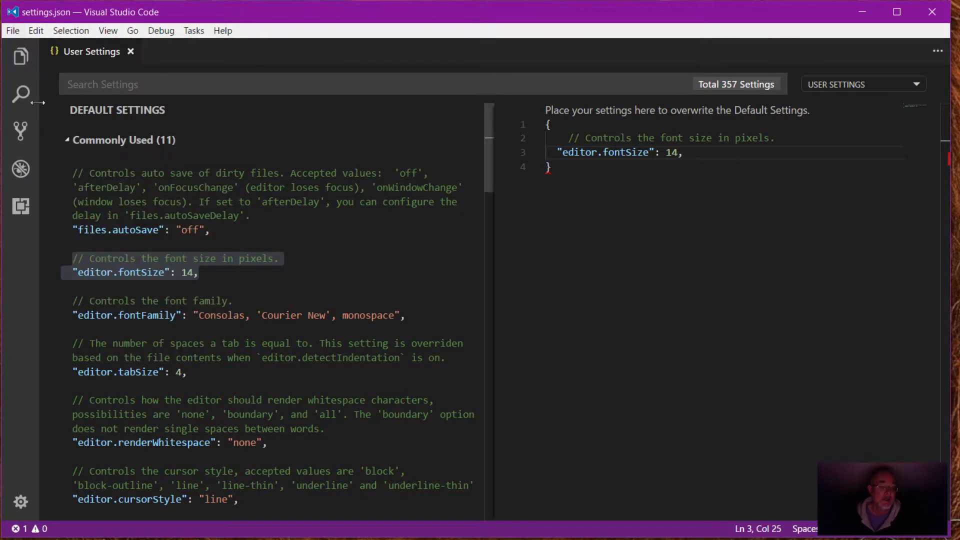
Enable Auto Save and close the User Settings tab.
{"action": "left_click", "coordinate": [12, 31]}
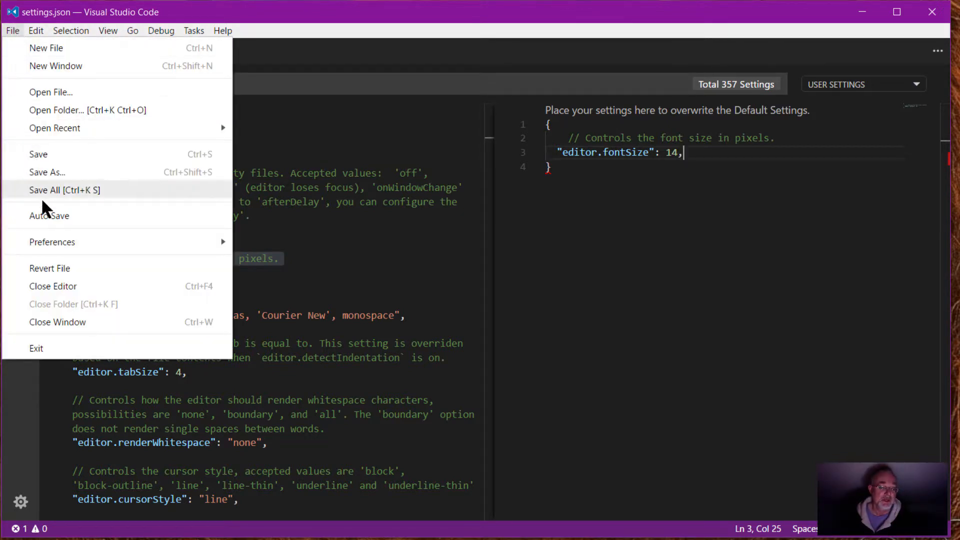
{"action": "left_click", "coordinate": [46, 216]}
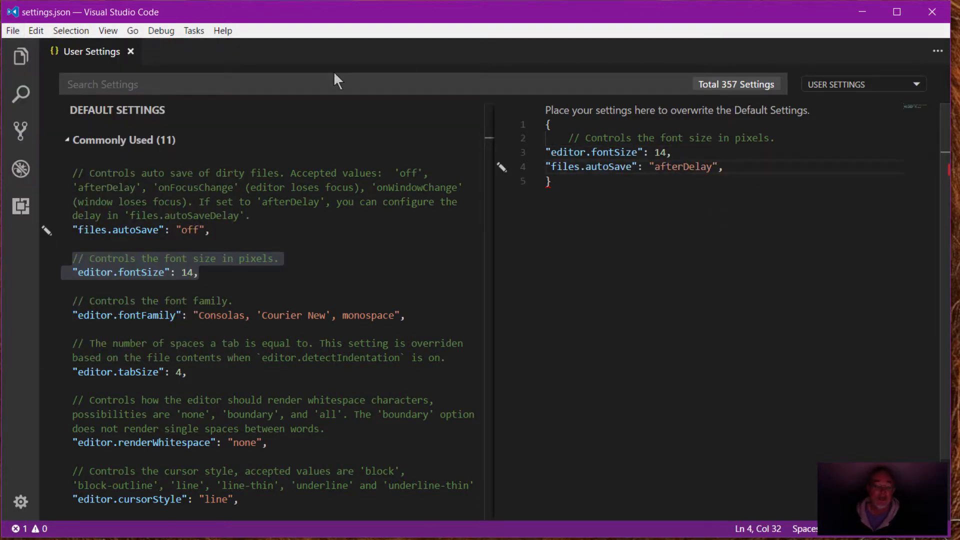
{"action": "left_click", "coordinate": [129, 52]}
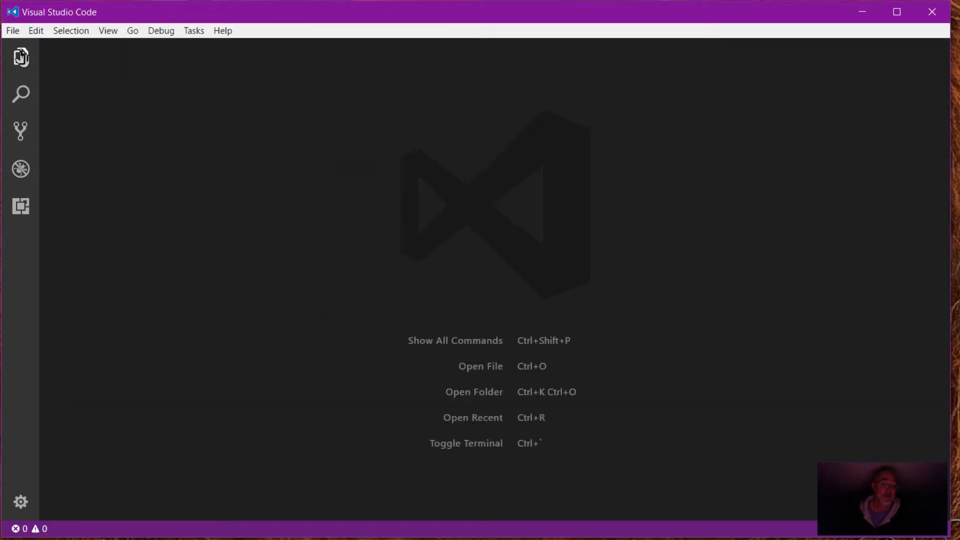
Open the Documents\GitHub\sep28 folder as the VS Code workspace.
{"action": "left_click", "coordinate": [13, 33]}
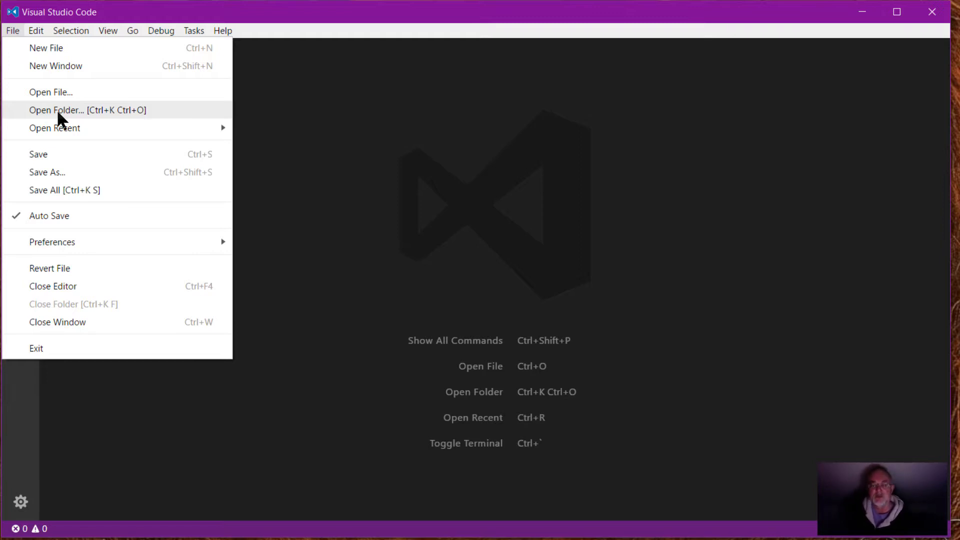
{"action": "left_click", "coordinate": [90, 111]}
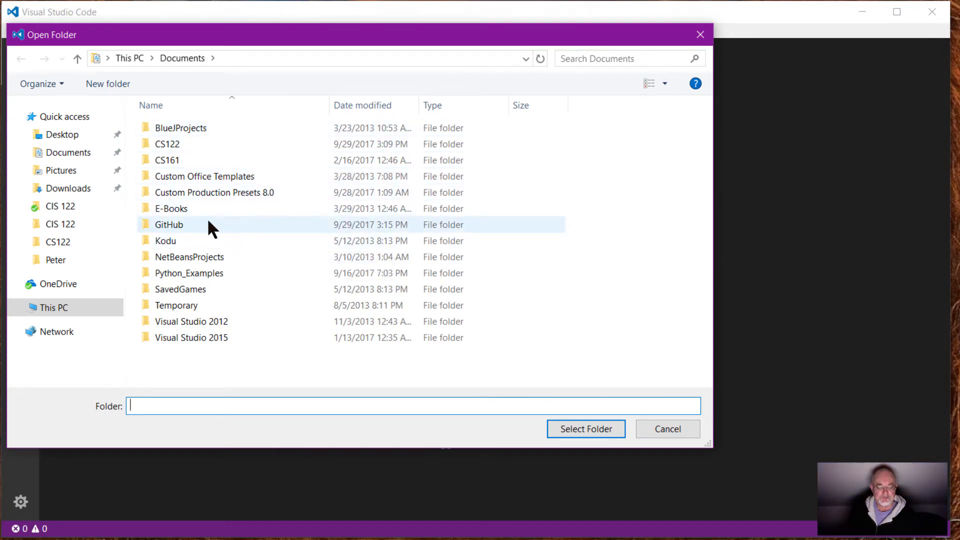
{"action": "double_click", "coordinate": [165, 226]}
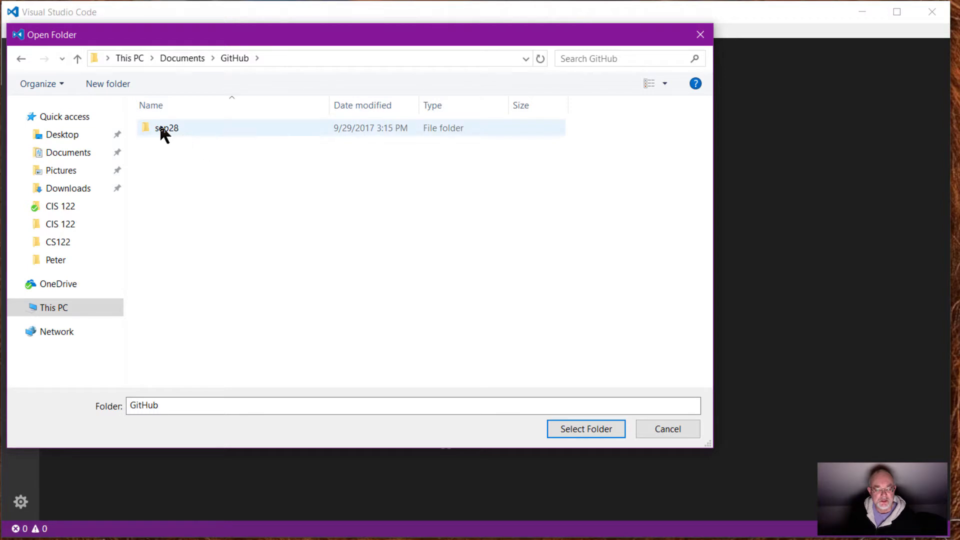
{"action": "left_click", "coordinate": [160, 128]}
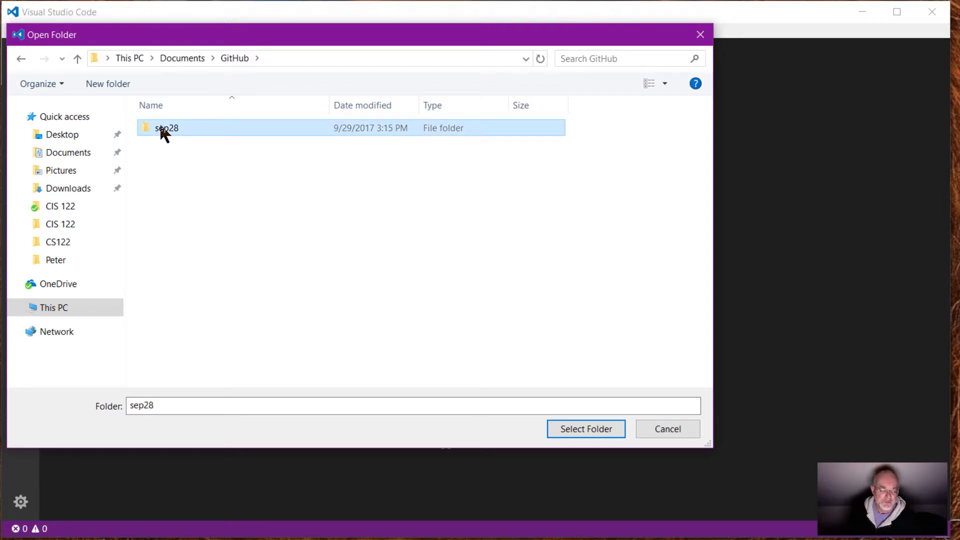
{"action": "left_click", "coordinate": [578, 430]}
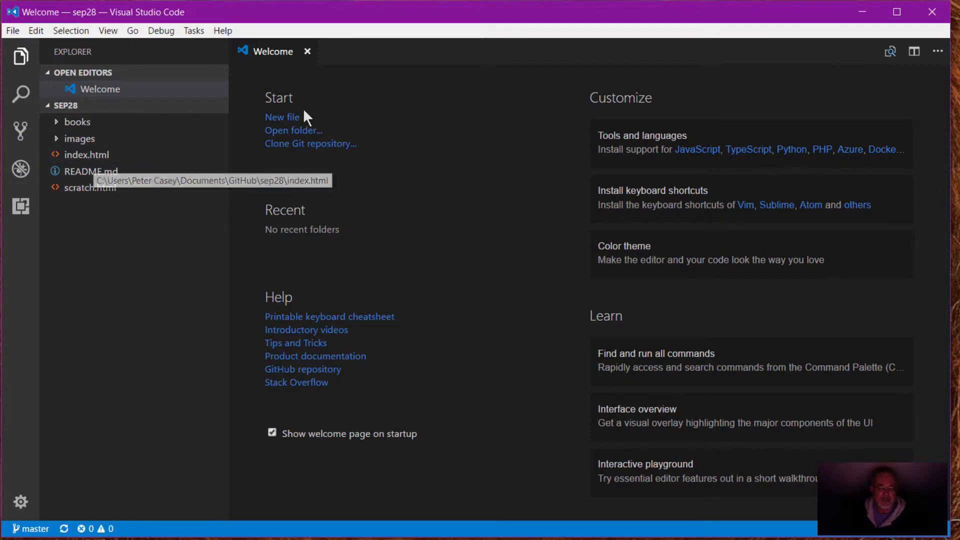
Open index.html and insert 'HTML ' before Web in the line 3 title.
{"action": "left_click", "coordinate": [308, 52]}
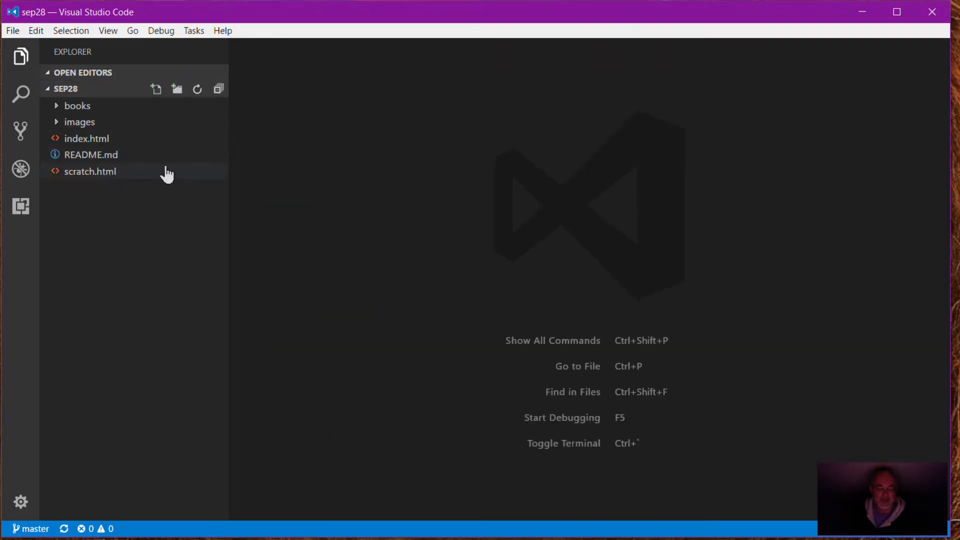
{"action": "left_click", "coordinate": [79, 144]}
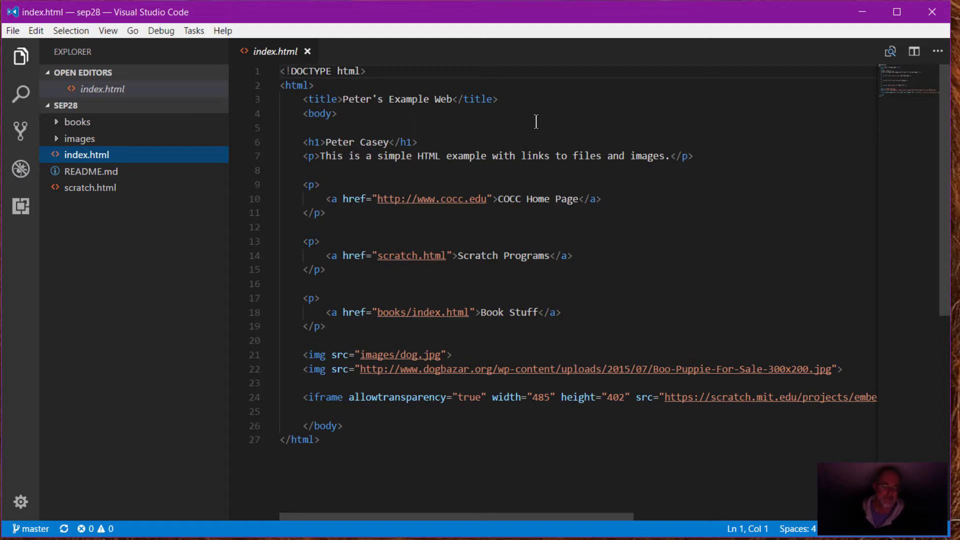
{"action": "left_click", "coordinate": [433, 99]}
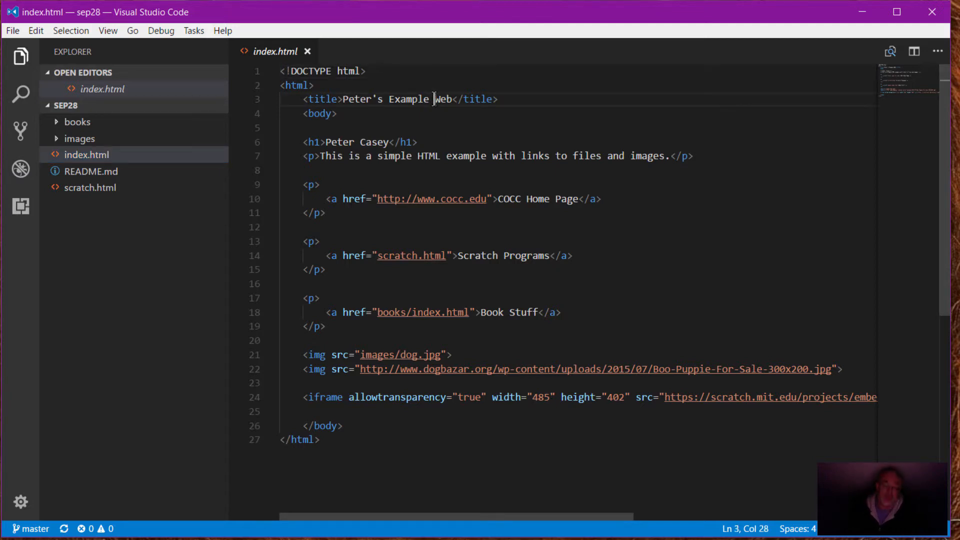
{"action": "type", "text": "HT"}
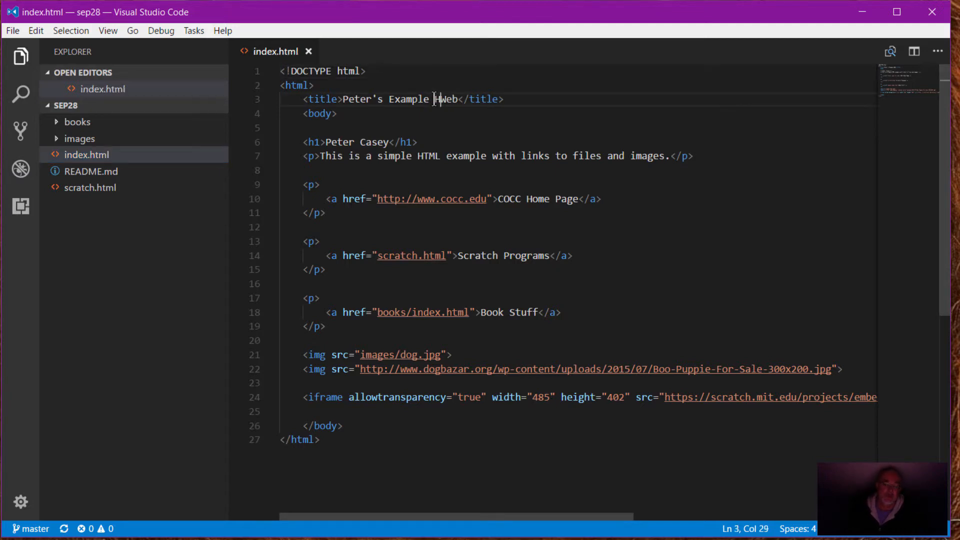
{"action": "key", "text": "BackSpace"}
{"action": "type", "text": "TM"}
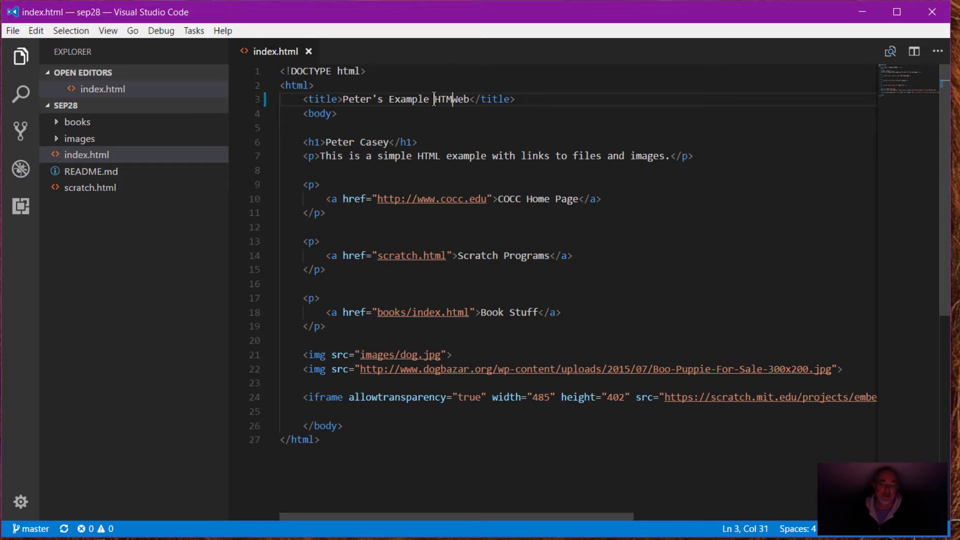
{"action": "type", "text": "L"}
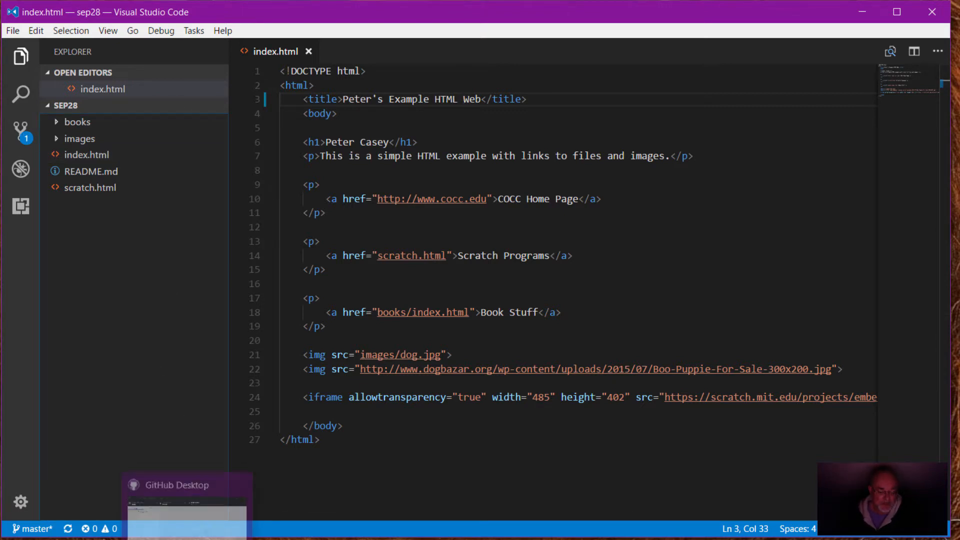
{"action": "left_click", "coordinate": [184, 539]}
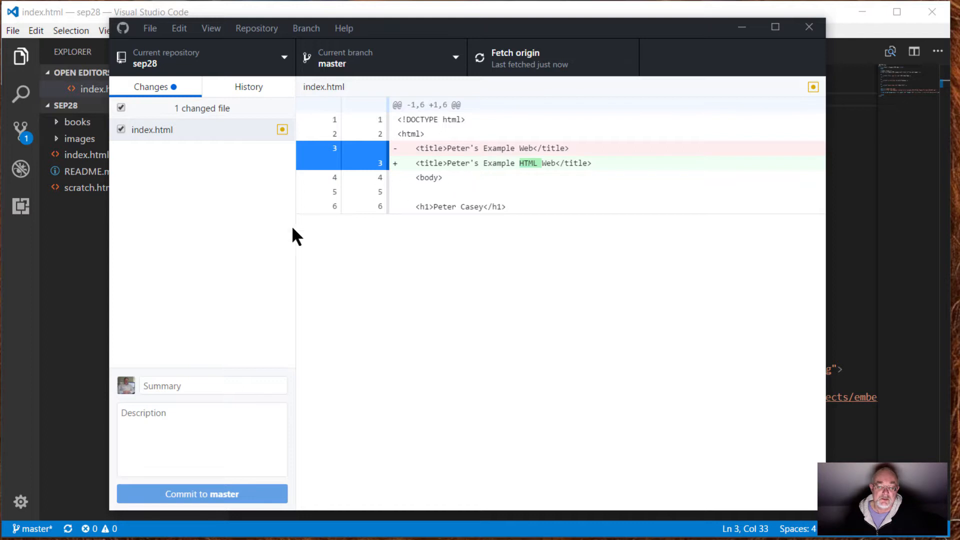
Enter 'Changed the Title' as the commit summary and commit to master.
{"action": "left_click", "coordinate": [194, 388]}
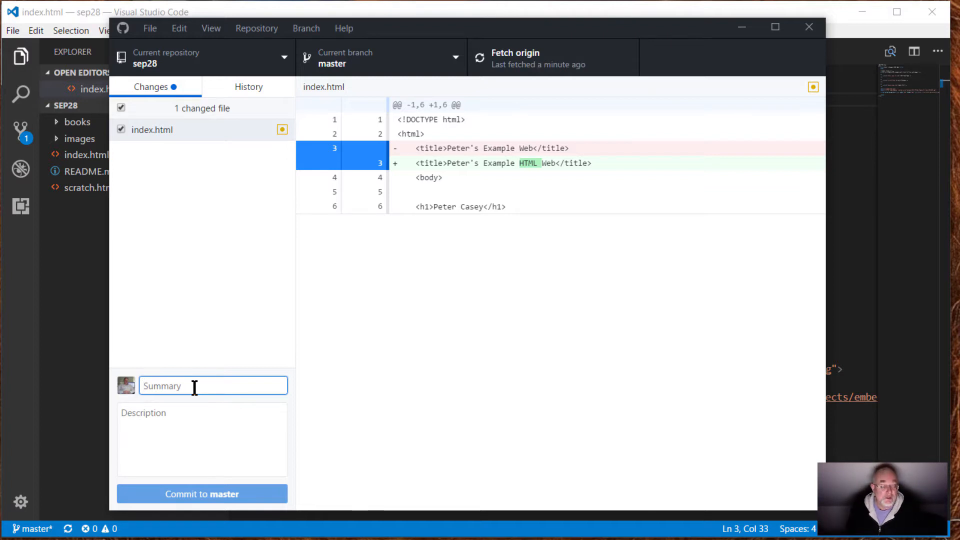
{"action": "type", "text": "Changed the Title"}
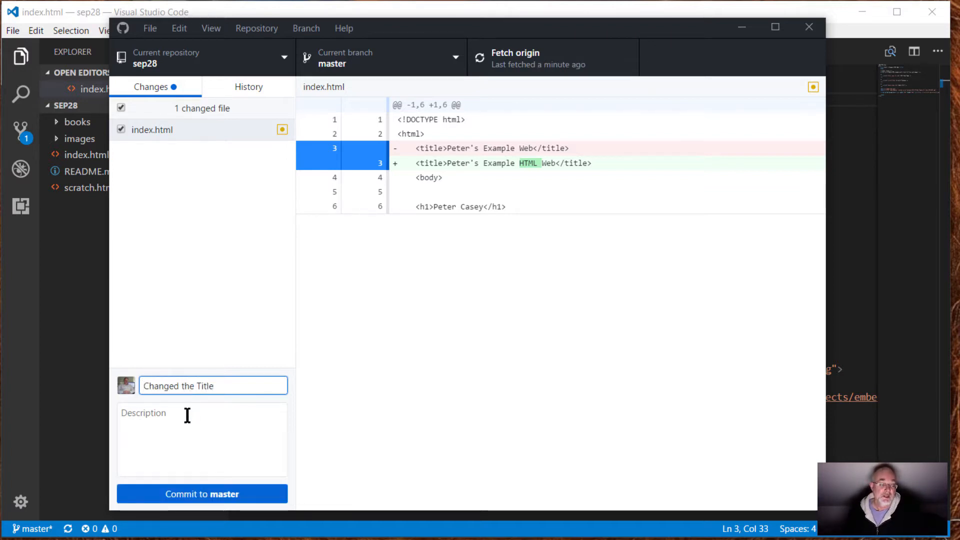
{"action": "left_click", "coordinate": [199, 495]}
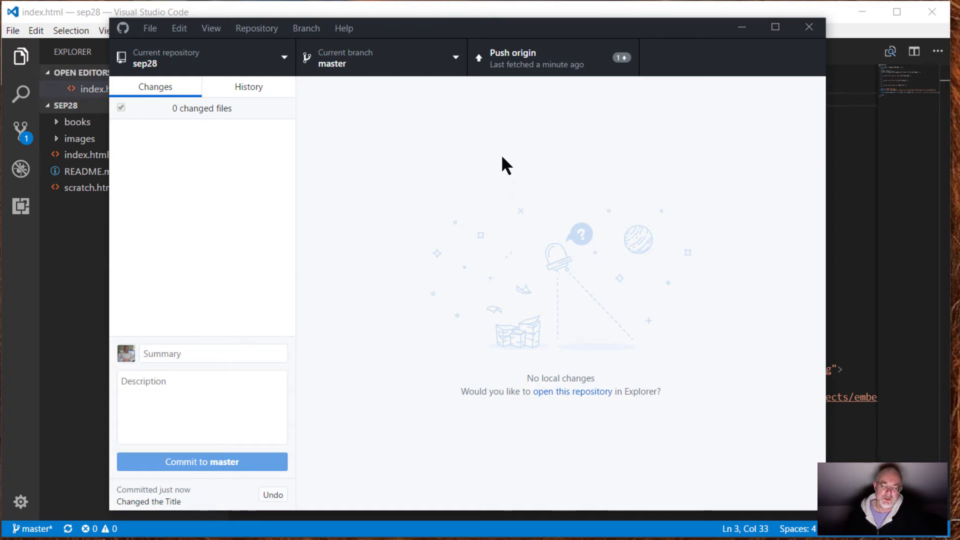
Push the Changed the Title commit to origin, then switch to Firefox.
{"action": "left_click", "coordinate": [521, 56]}
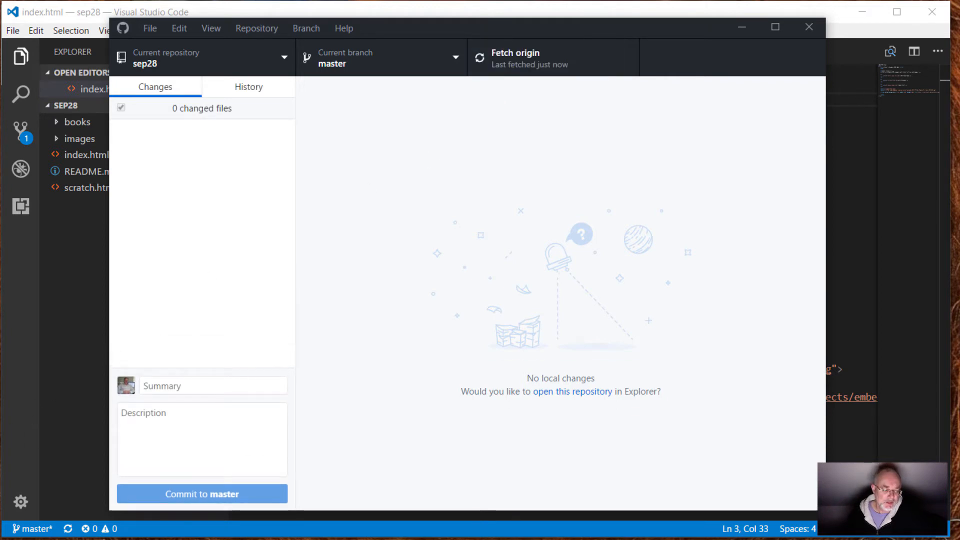
{"action": "key", "text": "alt+Tab"}
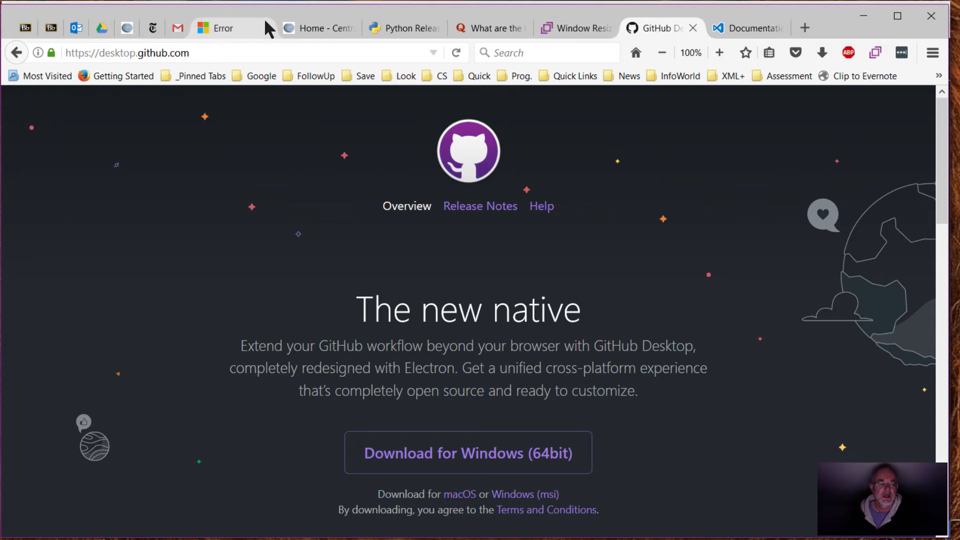
Go to github.com in Firefox and sign in to reach the account dashboard.
{"action": "left_click", "coordinate": [322, 28]}
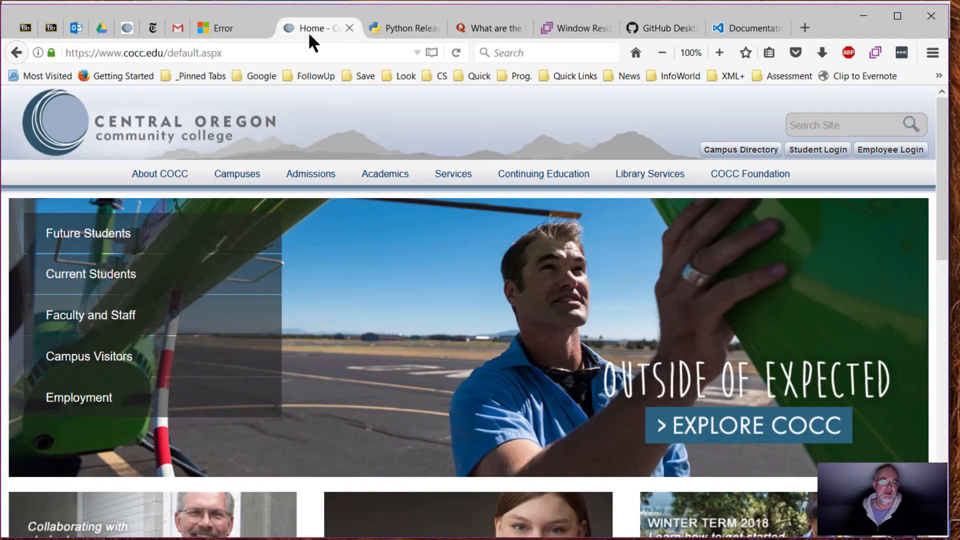
{"action": "left_click", "coordinate": [299, 51]}
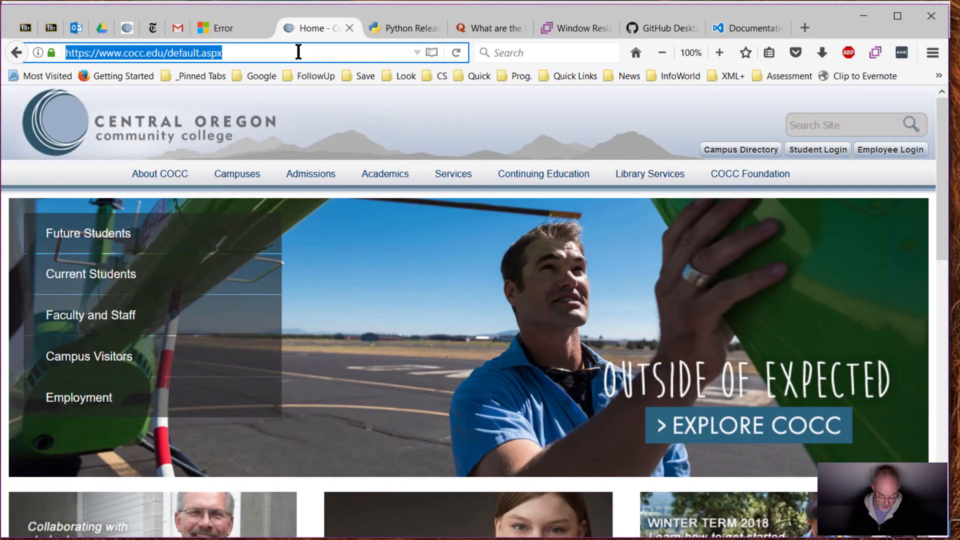
{"action": "type", "text": "geth"}
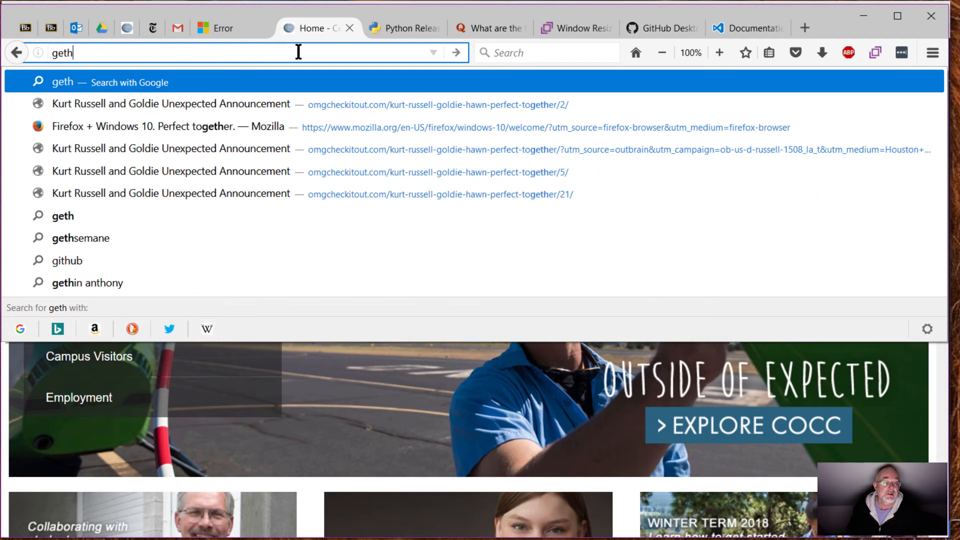
{"action": "key", "text": "BackSpace"}
{"action": "key", "text": "BackSpace"}
{"action": "key", "text": "BackSpace"}
{"action": "type", "text": "ithub.com/"}
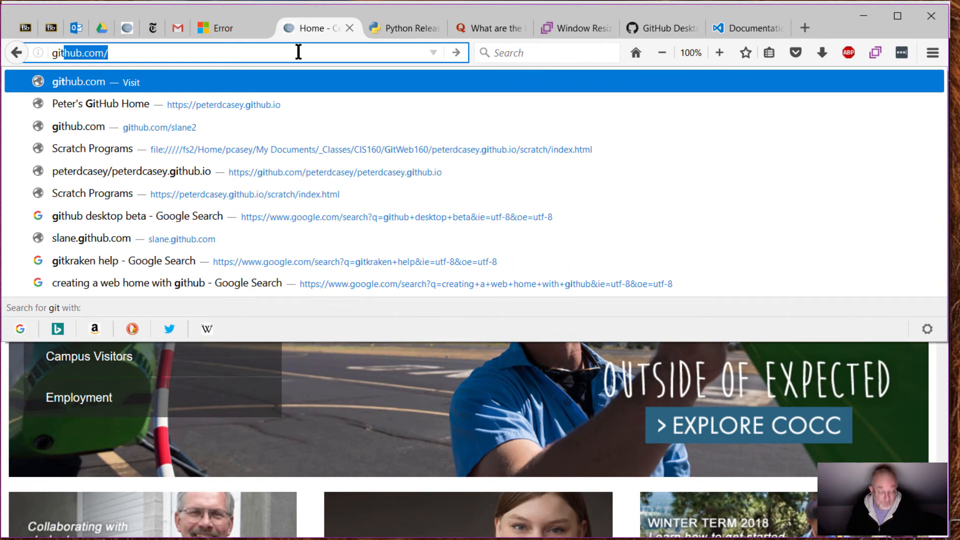
{"action": "key", "text": "Return"}
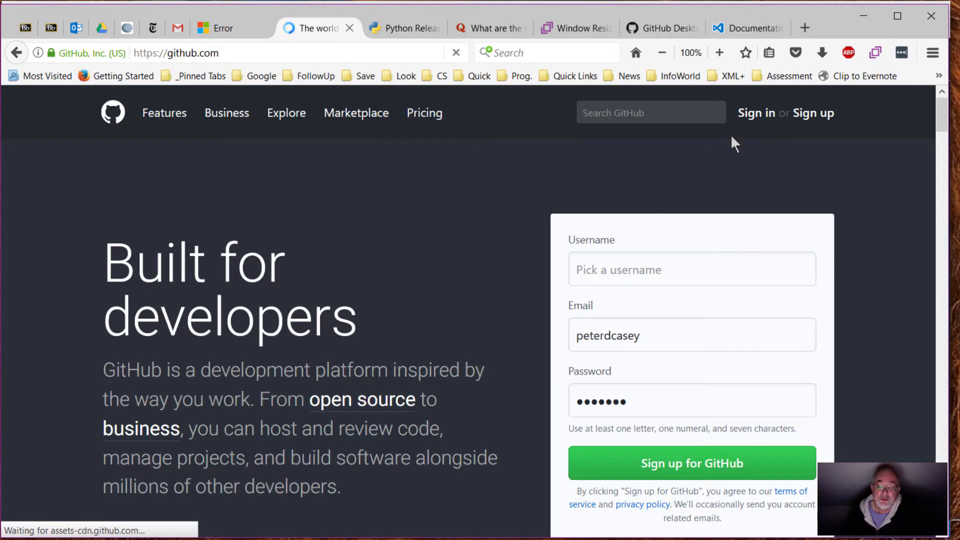
{"action": "left_click", "coordinate": [750, 115]}
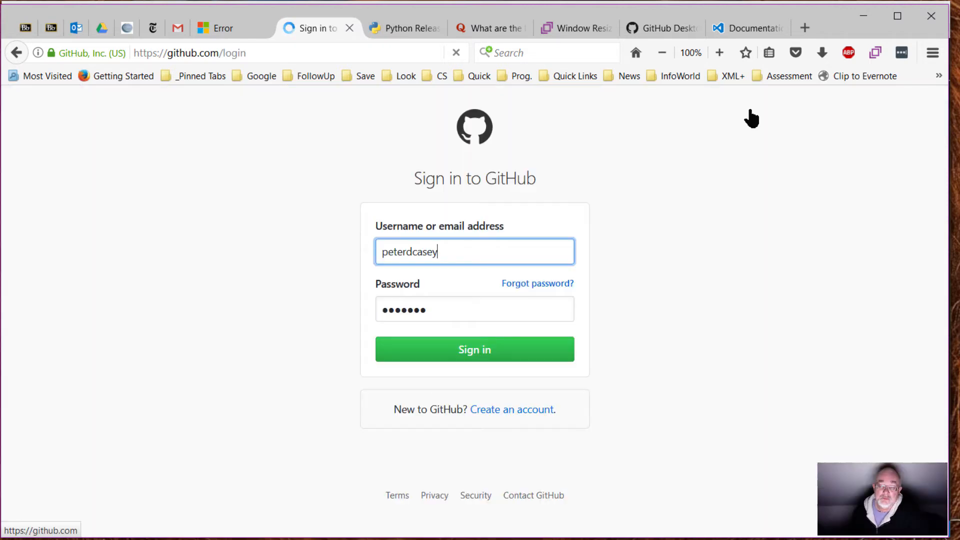
{"action": "left_click", "coordinate": [470, 353]}
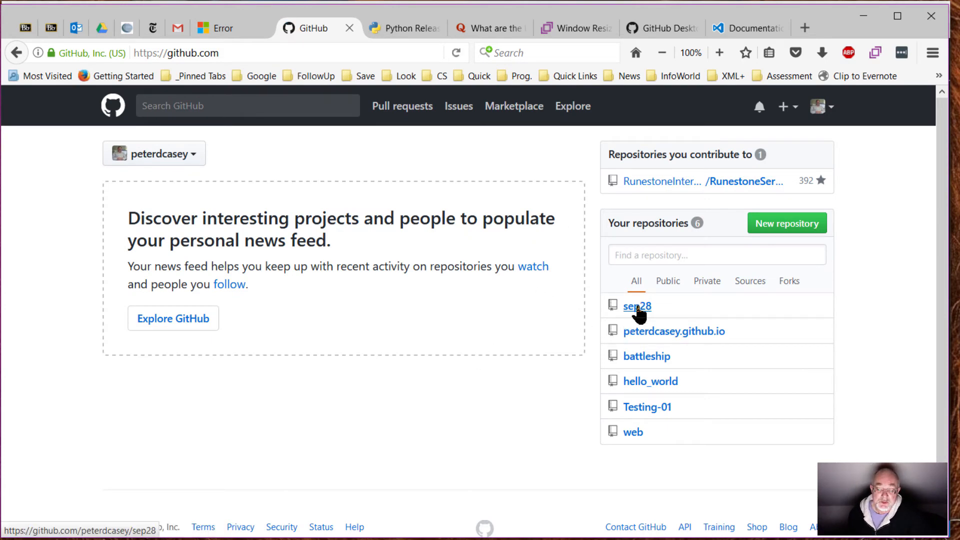
Open sep28's index.html on GitHub, highlight 'HTML' in the title, then return to GitHub Desktop.
{"action": "left_click", "coordinate": [639, 314]}
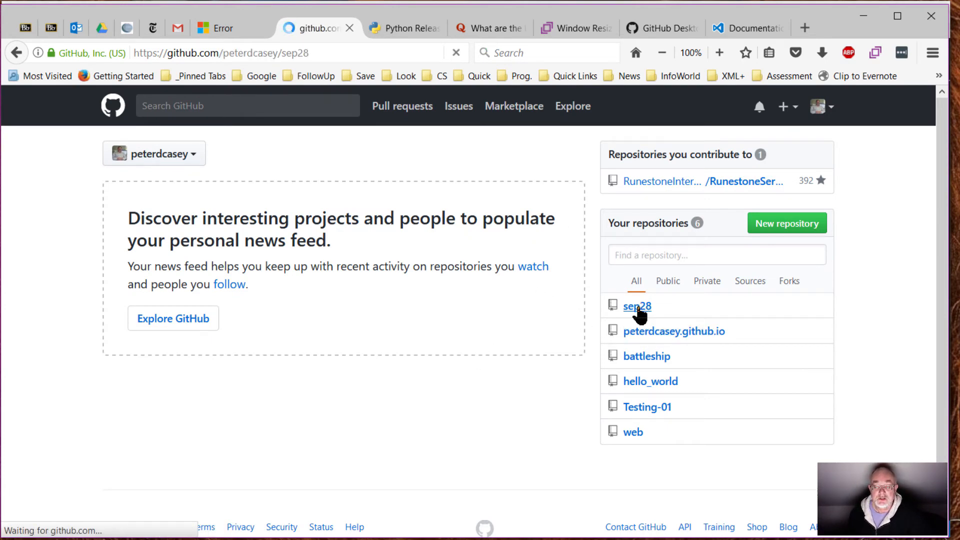
{"action": "scroll", "coordinate": [397, 332], "scroll_direction": "down", "scroll_amount": 5}
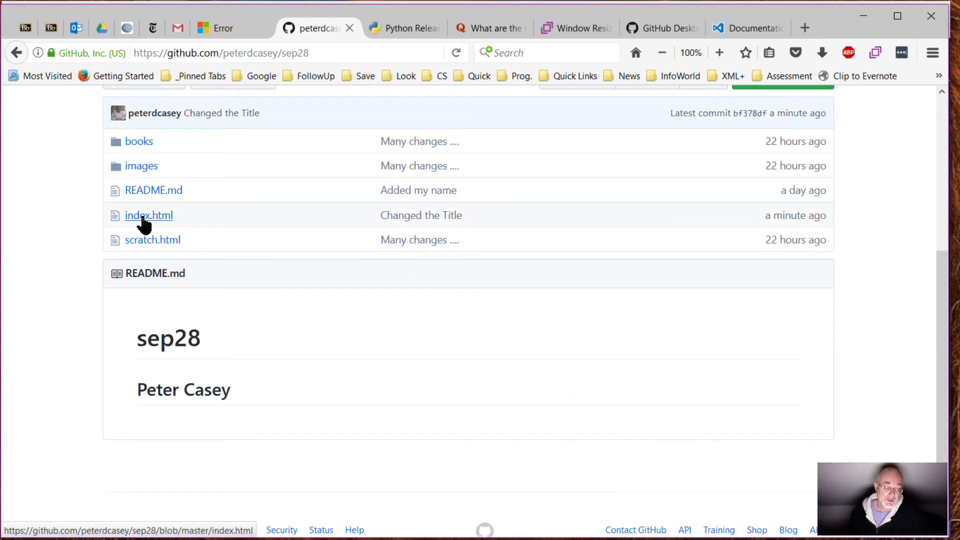
{"action": "left_click", "coordinate": [143, 217]}
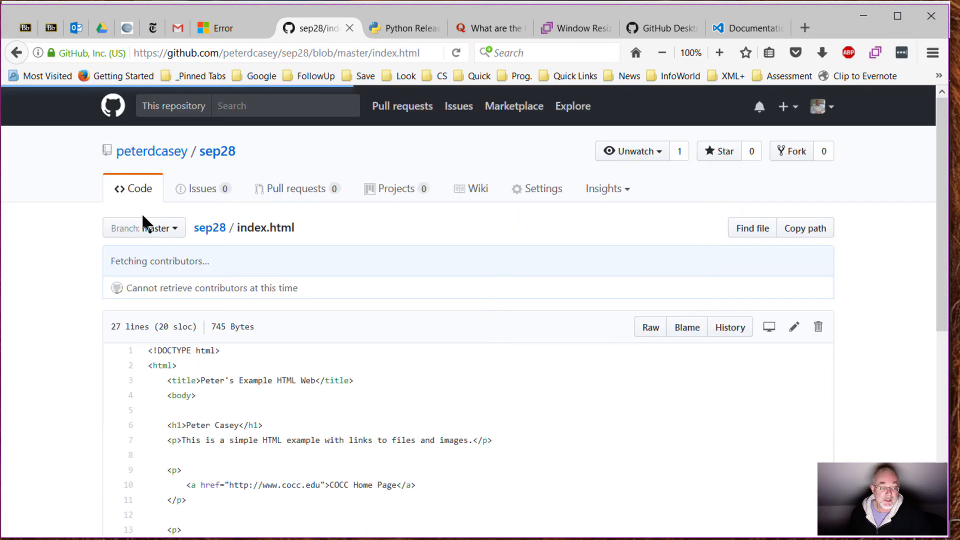
{"action": "scroll", "coordinate": [389, 343], "scroll_direction": "down", "scroll_amount": 5}
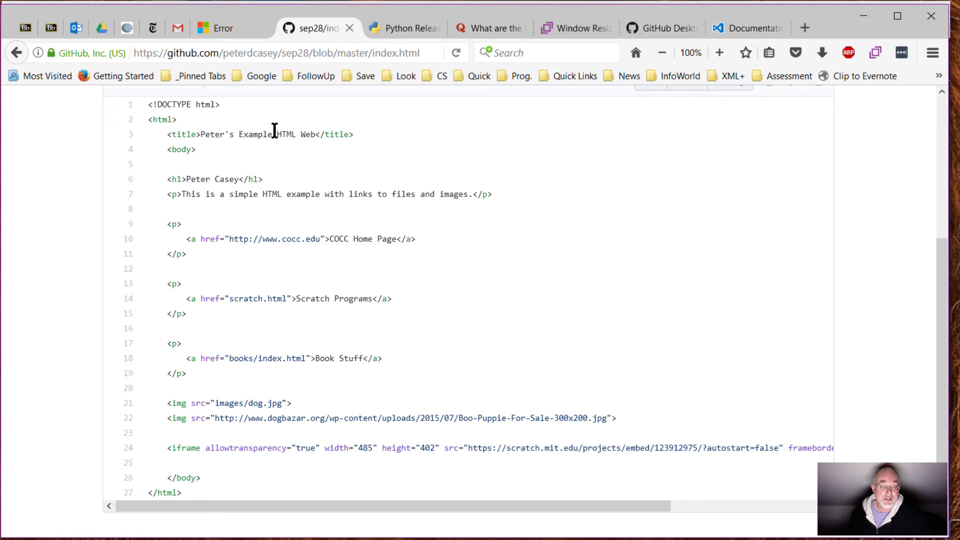
{"action": "left_click_drag", "start_coordinate": [275, 133], "coordinate": [298, 135]}
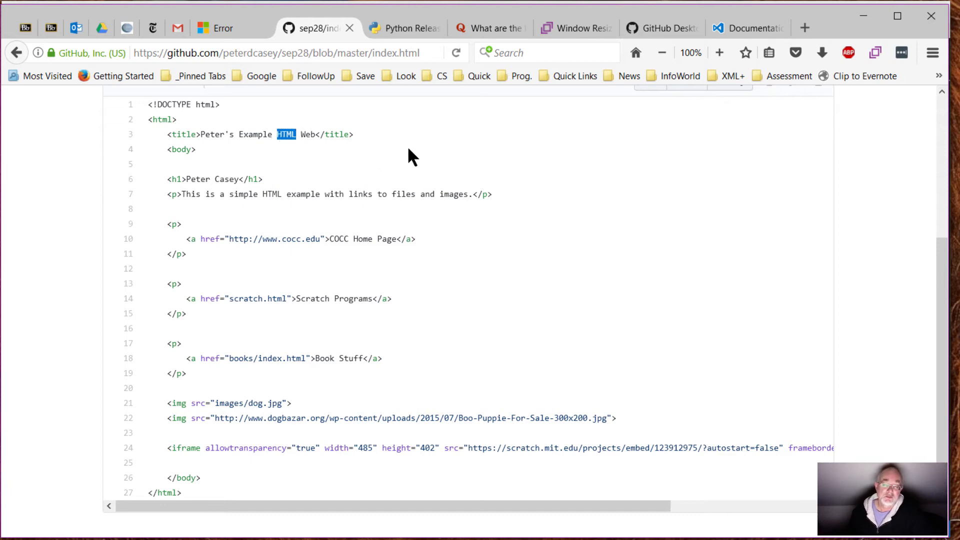
{"action": "scroll", "coordinate": [408, 149], "scroll_direction": "up", "scroll_amount": 3}
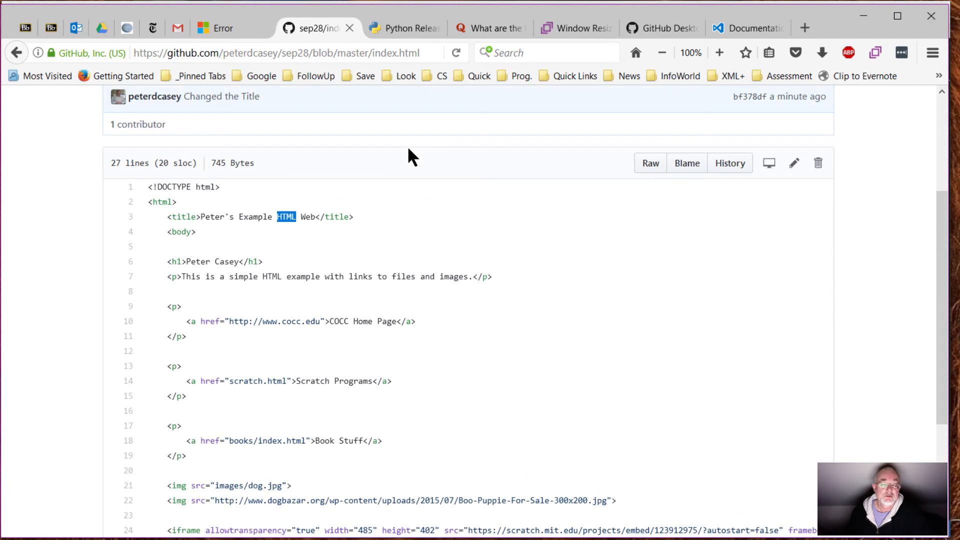
{"action": "scroll", "coordinate": [408, 149], "scroll_direction": "up", "scroll_amount": 3}
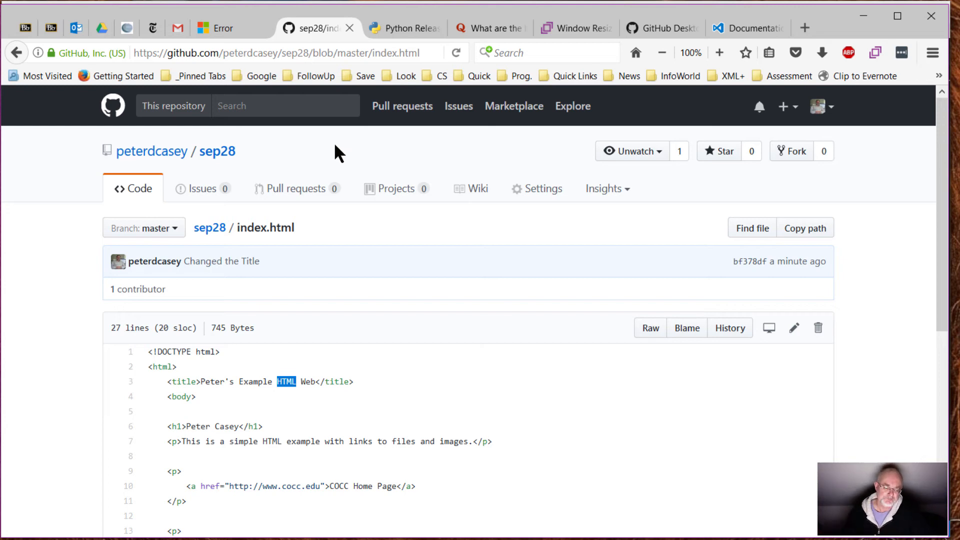
{"action": "key", "text": "alt+Tab"}
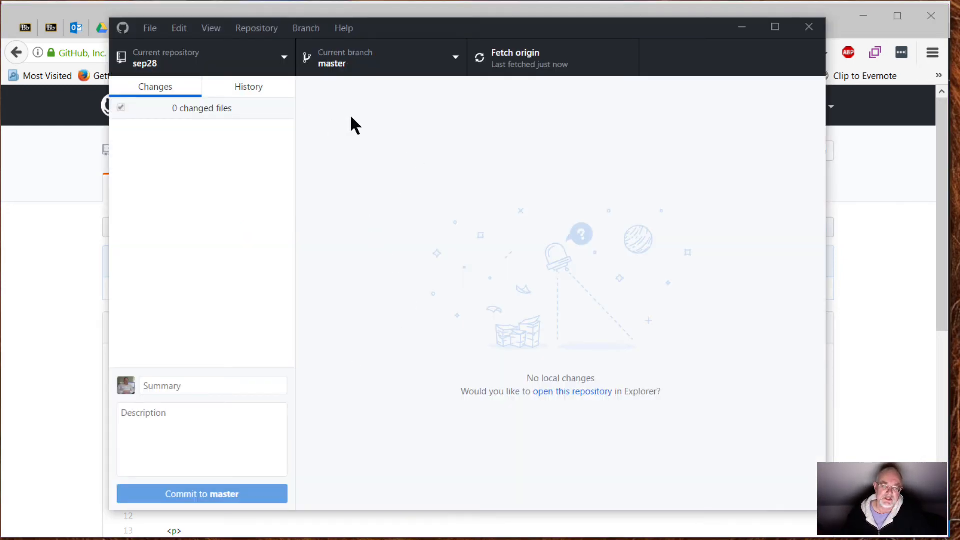
Show sep28's history and view the Change body text, One word change and Many changes commits.
{"action": "left_click", "coordinate": [251, 87]}
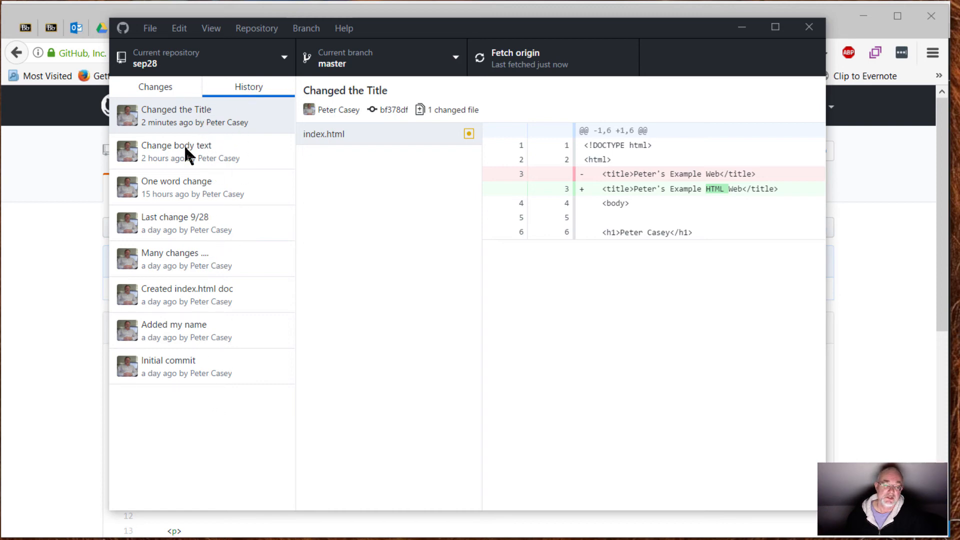
{"action": "left_click", "coordinate": [184, 160]}
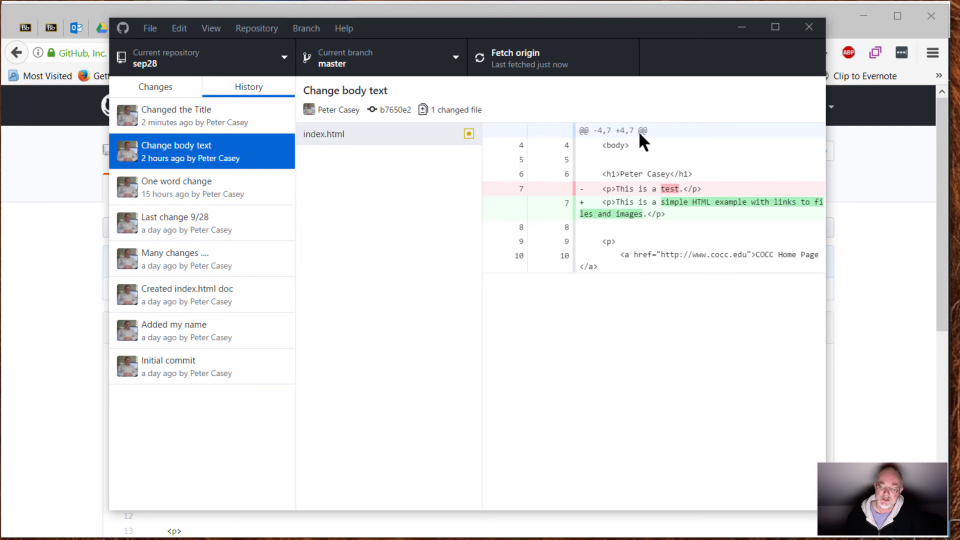
{"action": "left_click", "coordinate": [167, 189]}
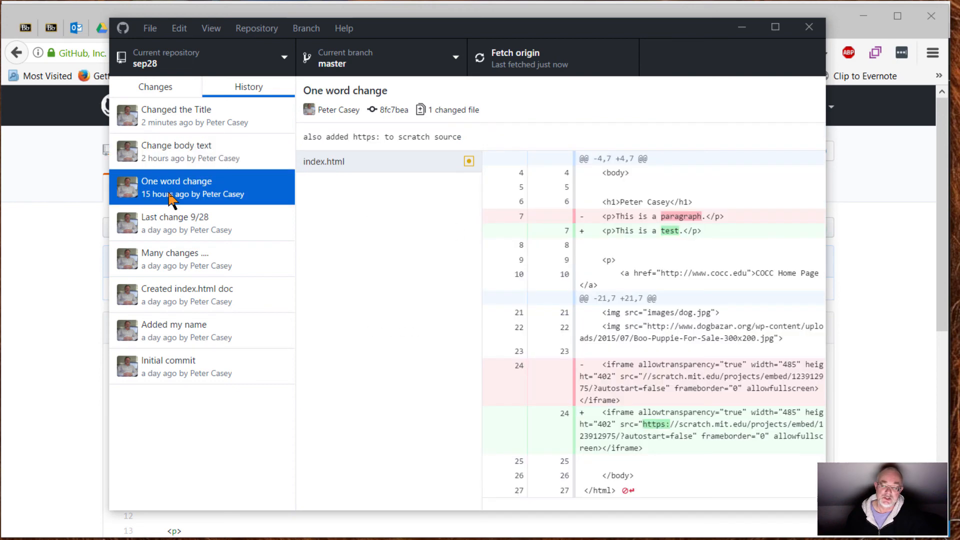
{"action": "left_click", "coordinate": [175, 268]}
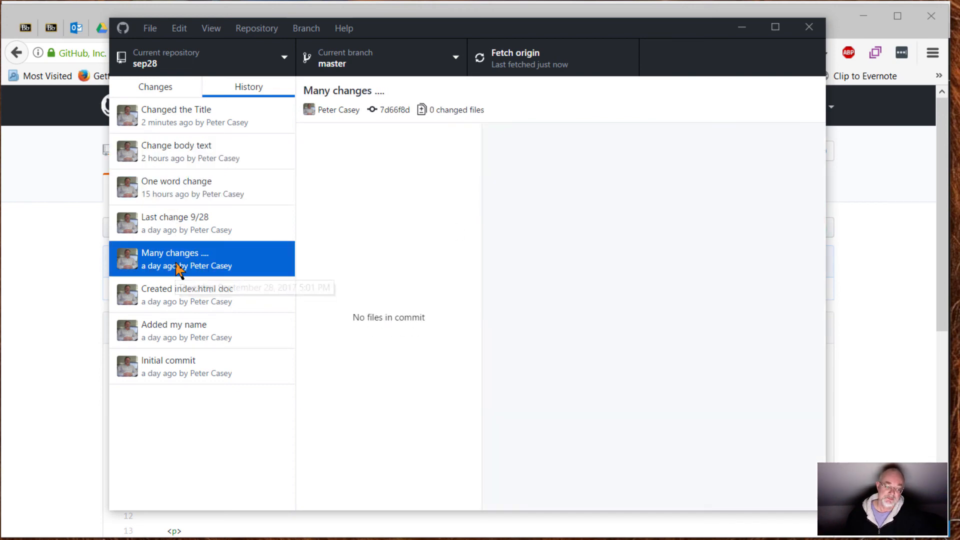